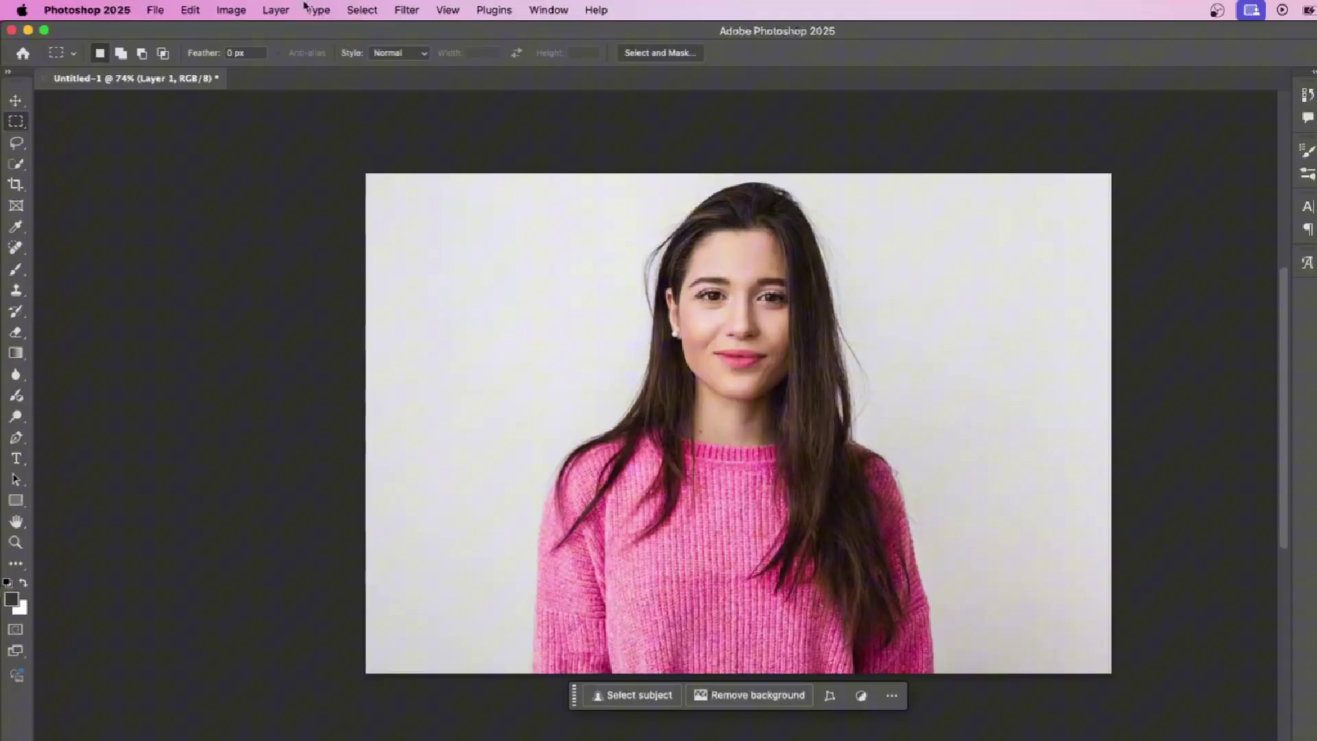
Open the portrait in the Liquify filter from the Filter menu
click(405, 9)
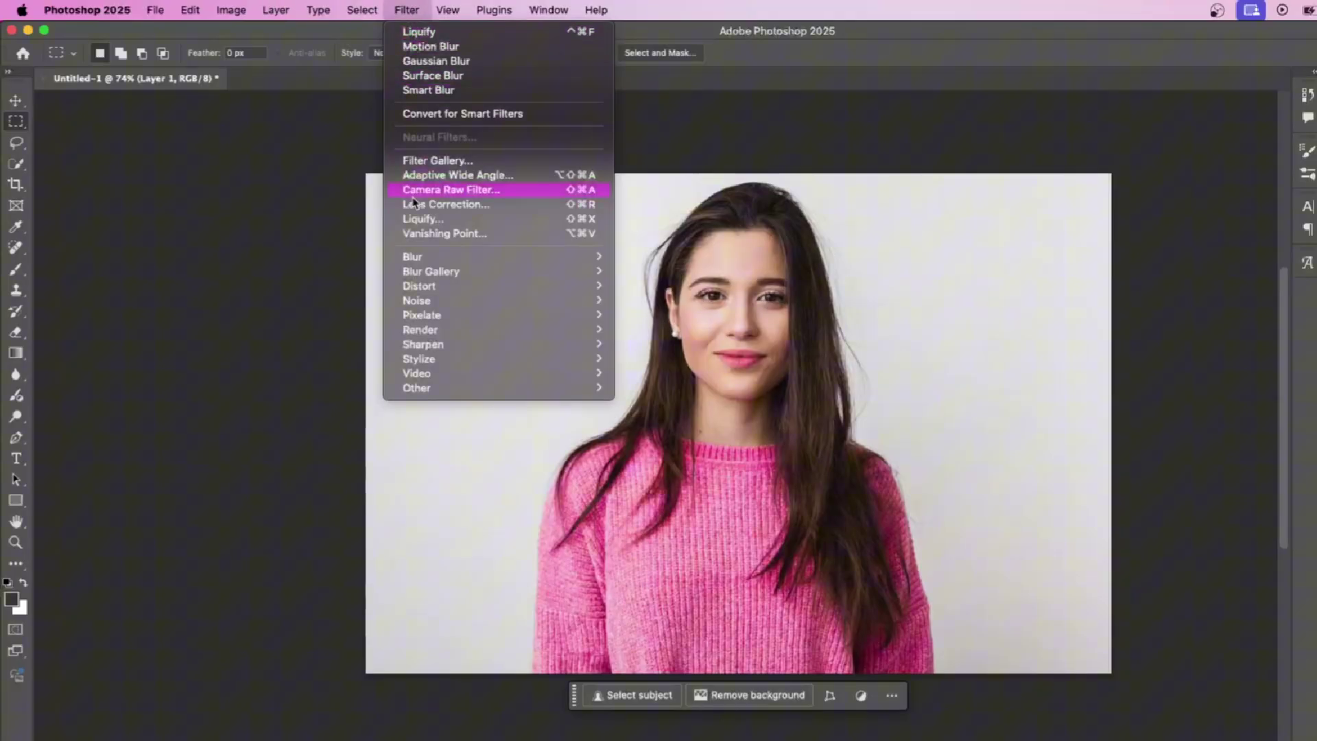
click(425, 220)
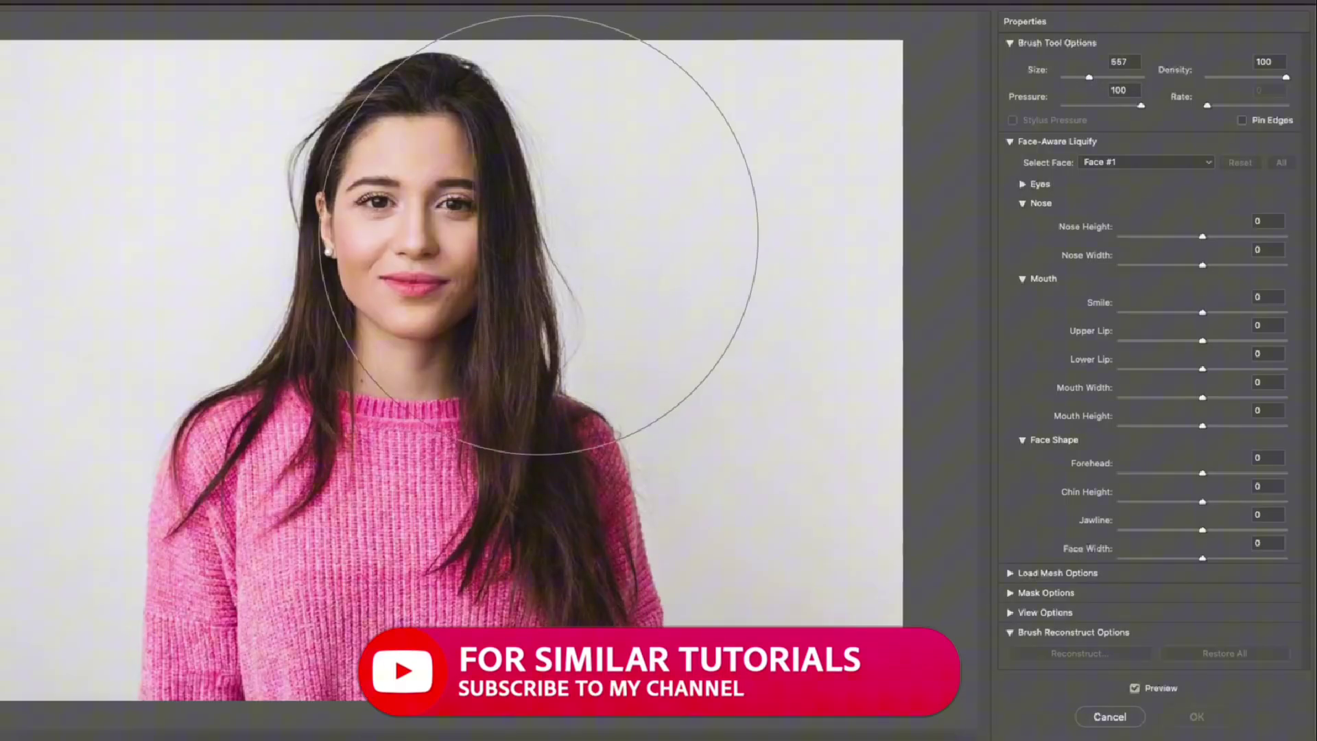
Set brush size to 166, test warps on the left eye and hair, then undo them
drag(1090, 77, 1081, 80)
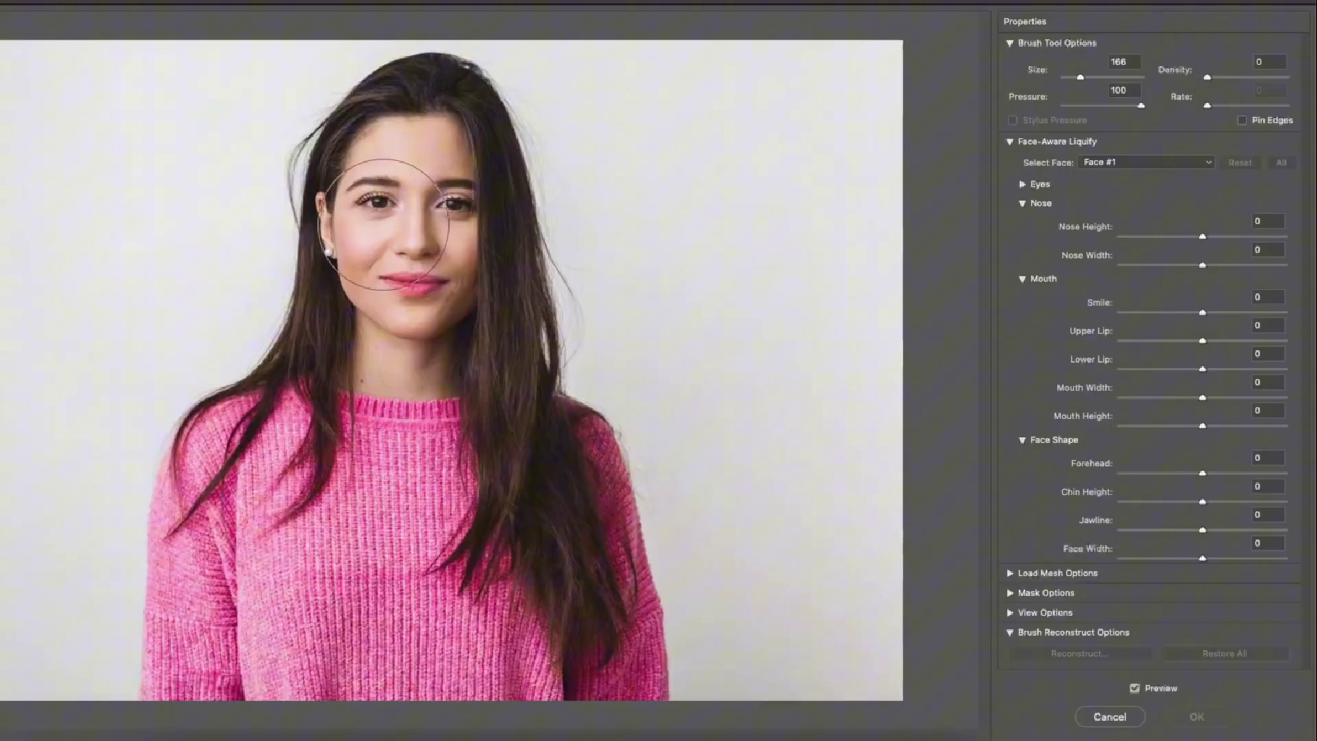
mouse_move(368, 206)
mouse_down()
mouse_move(292, 220)
mouse_move(329, 205)
mouse_move(320, 197)
mouse_move(352, 142)
mouse_move(301, 96)
mouse_move(291, 120)
mouse_up()
click(1209, 78)
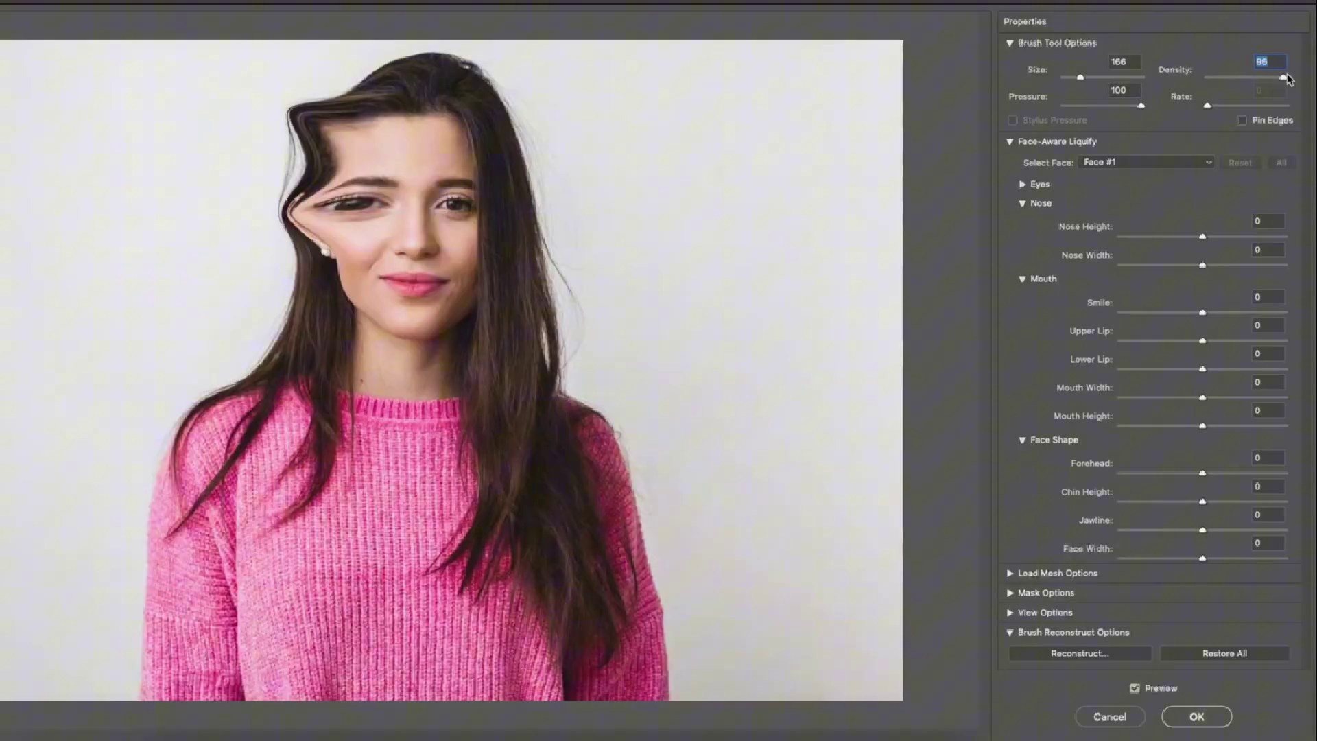
mouse_move(538, 171)
mouse_down()
mouse_move(485, 200)
mouse_move(515, 176)
mouse_move(533, 190)
mouse_move(481, 210)
mouse_move(537, 249)
mouse_up()
key(ctrl+alt+z)
key(ctrl+alt+z)
key(ctrl+alt+z)
key(ctrl+alt+z)
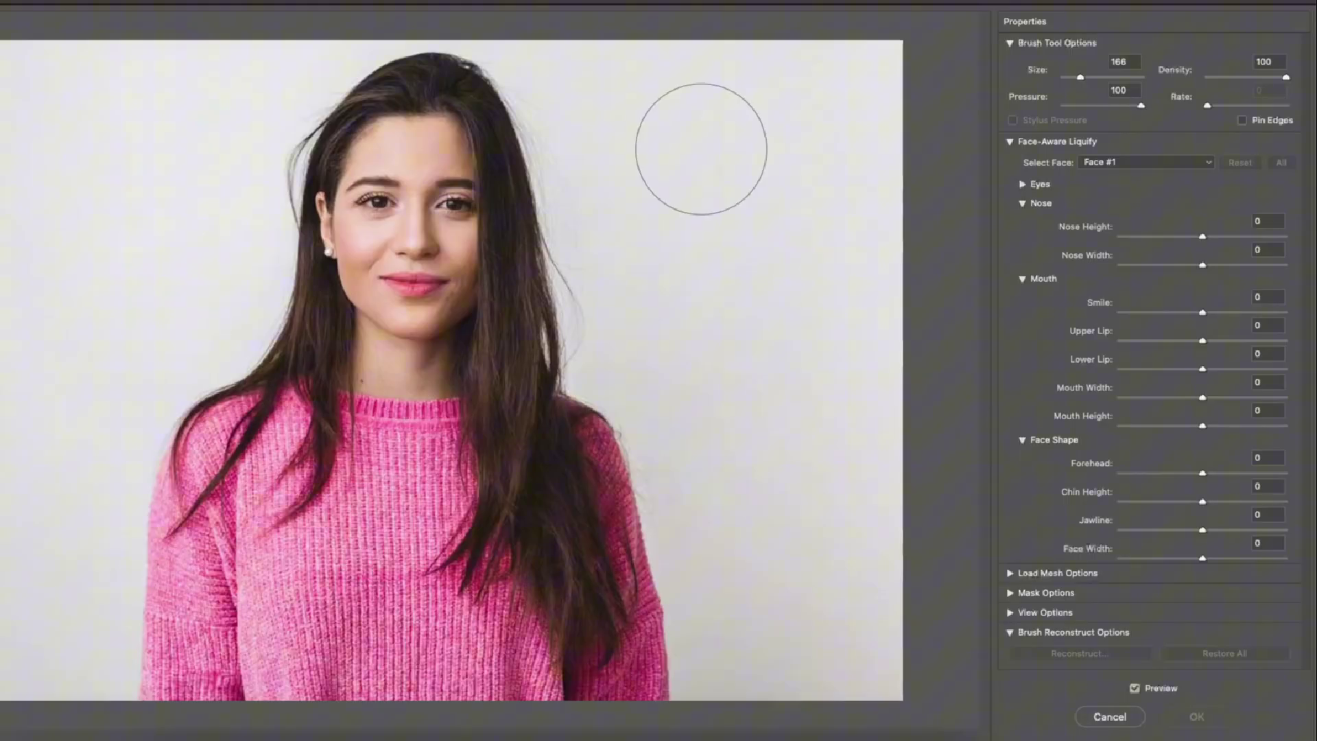
Test Forward Warp strokes at pressures 1, 50 and 100, undoing the final nose warp
drag(1141, 105, 1063, 105)
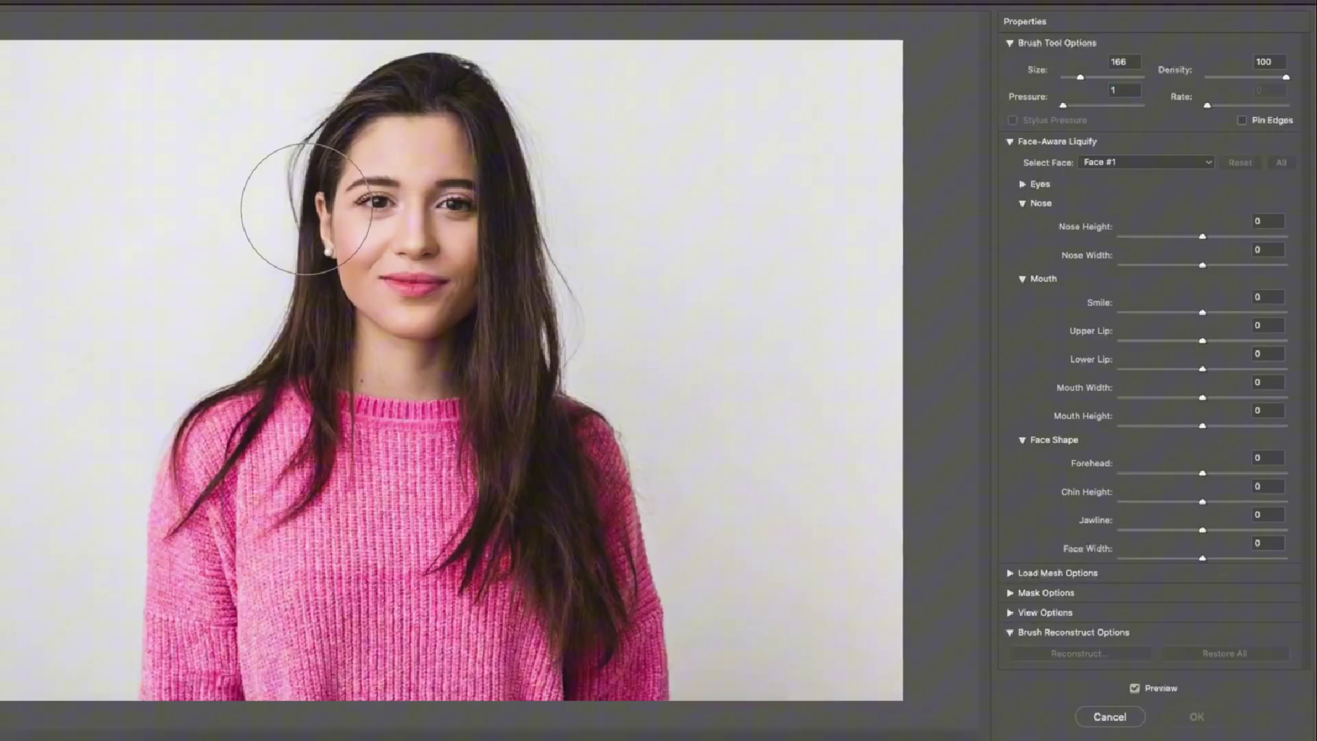
drag(323, 191, 286, 212)
text(50)
key(Return)
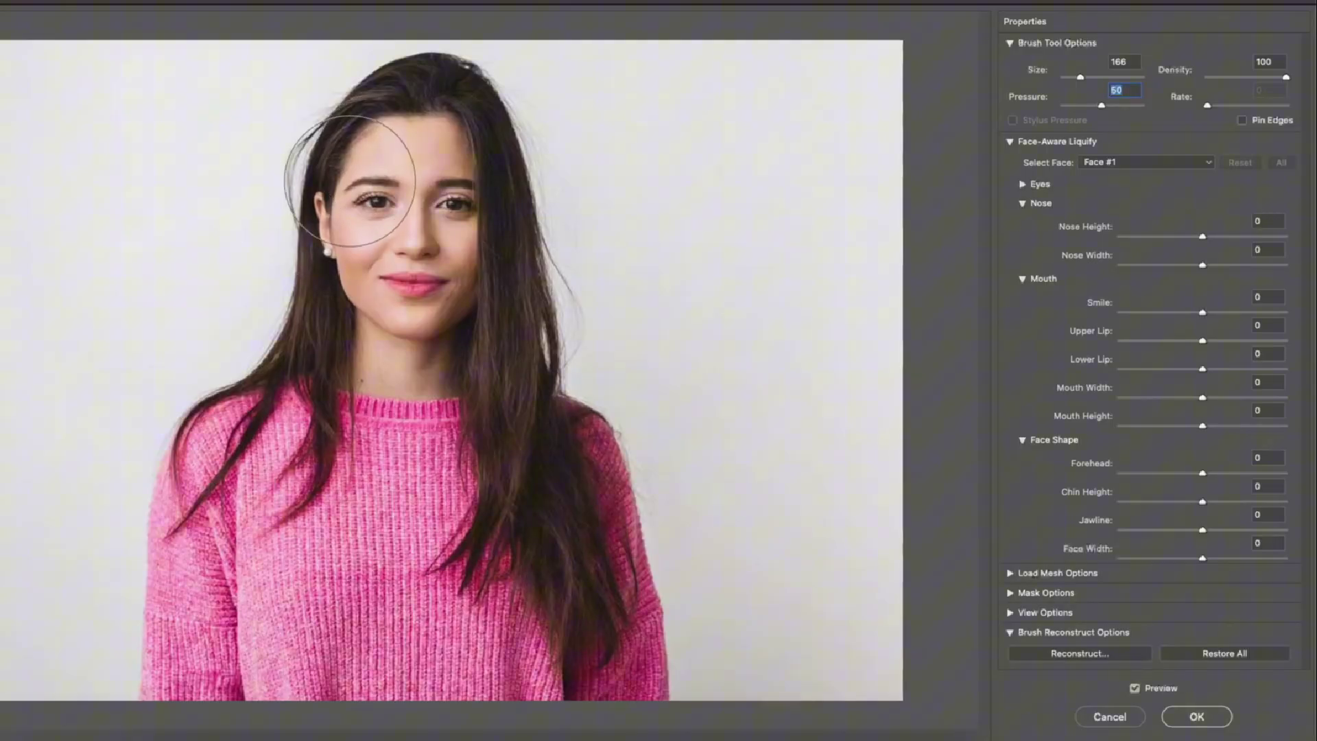
drag(377, 210, 286, 206)
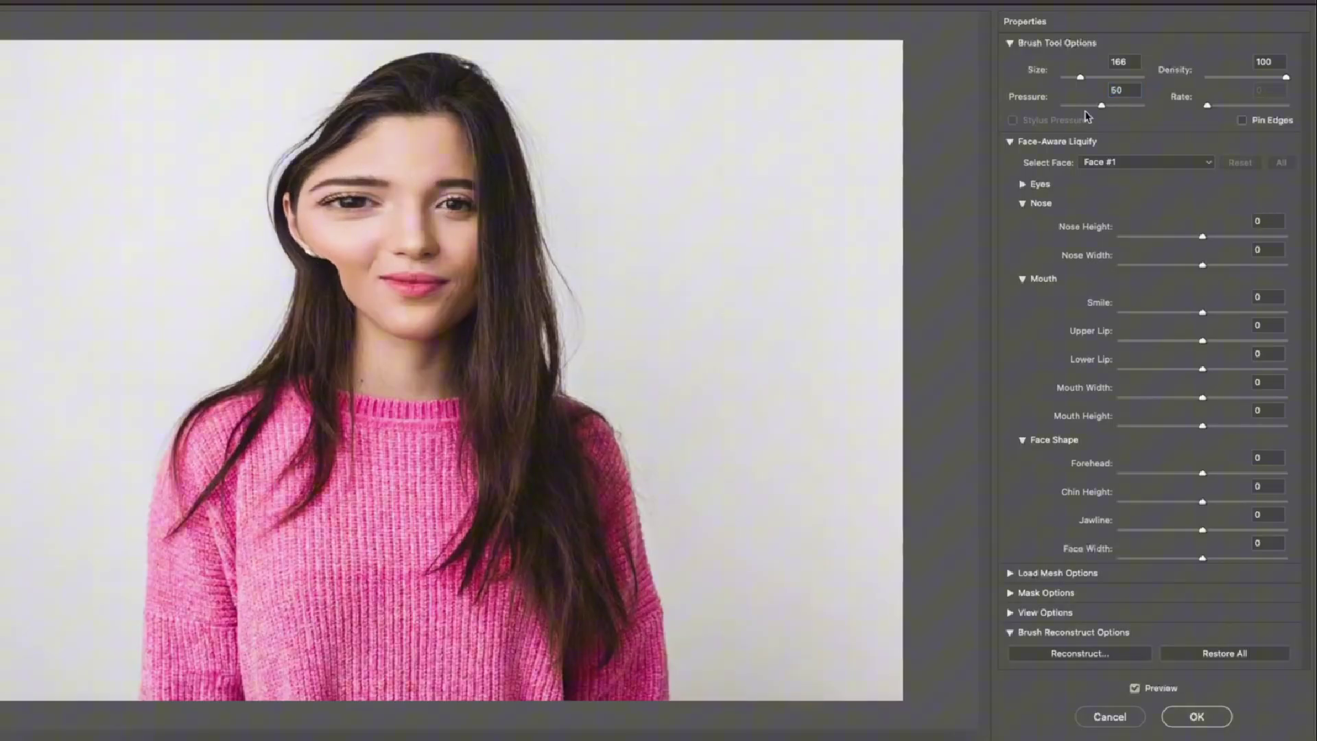
drag(1102, 106, 1143, 106)
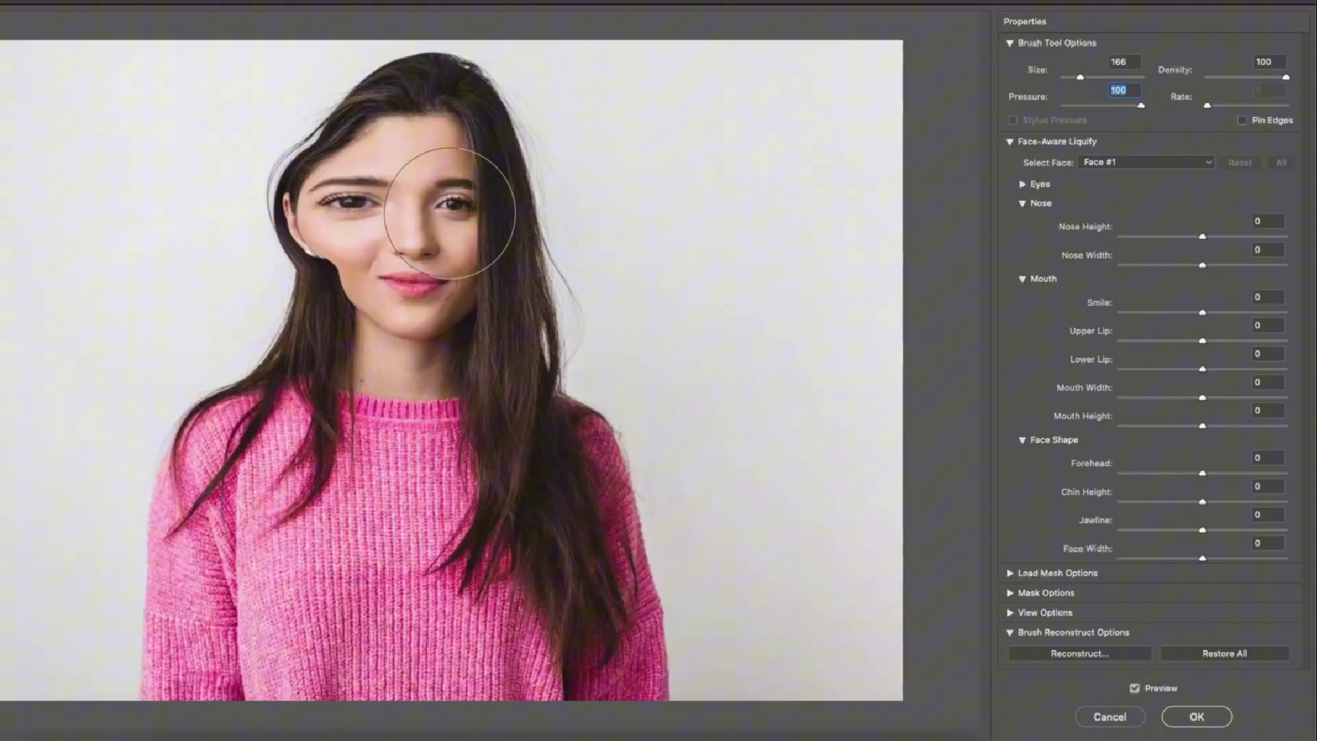
drag(453, 206, 624, 235)
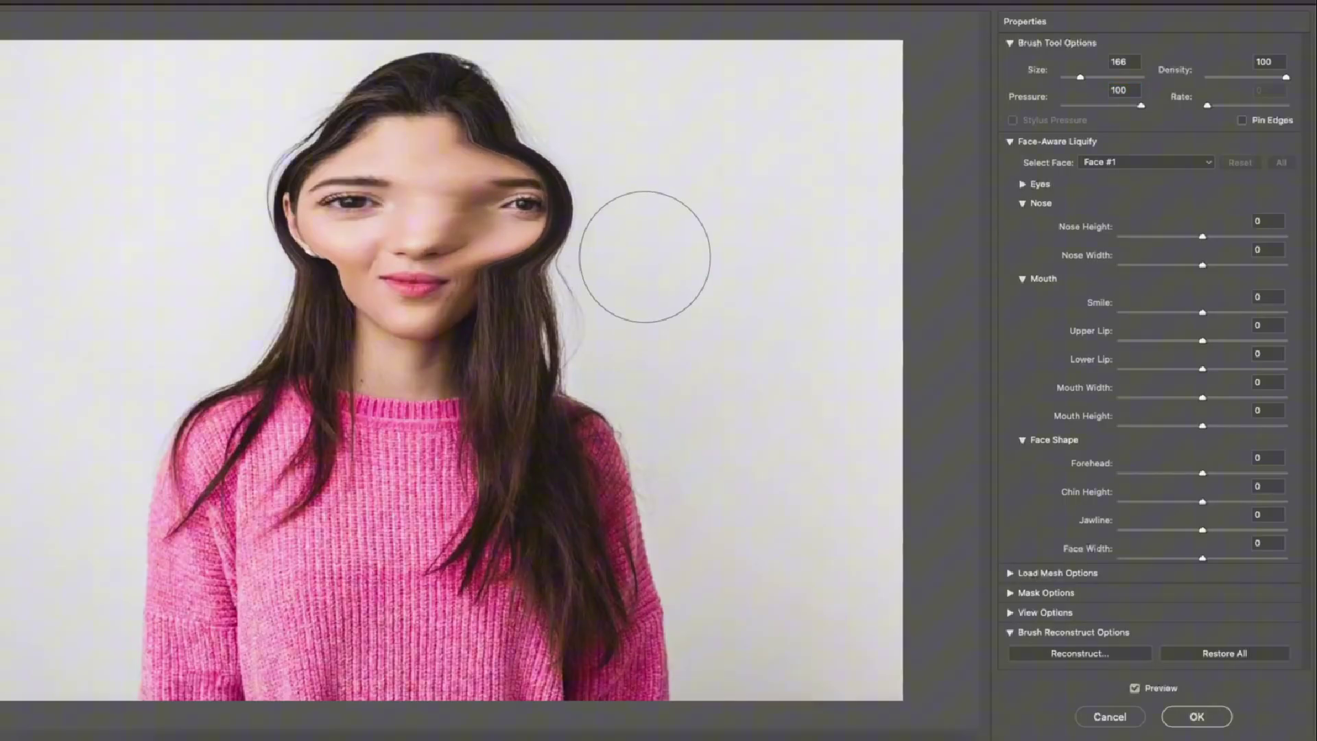
key(ctrl+z)
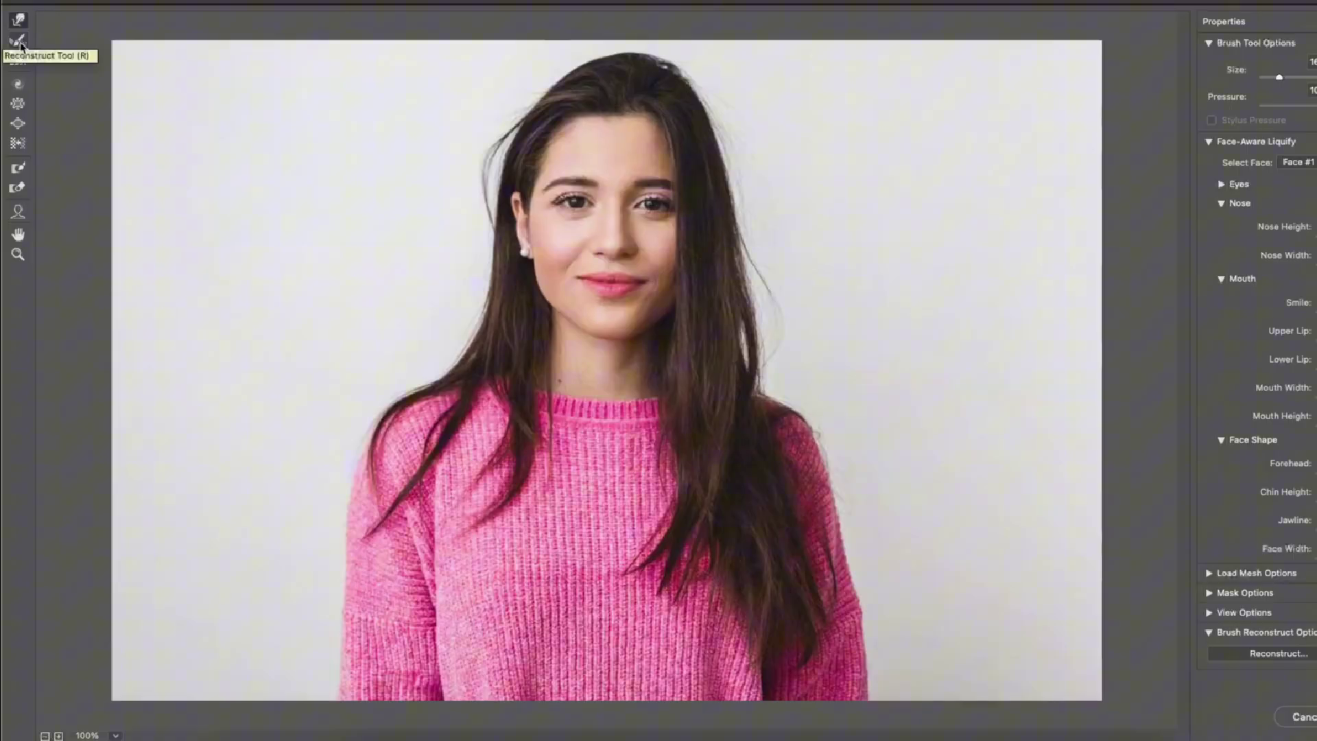
Smear the cheek, eye and hair with a strong warp, then paint it back with Reconstruct
click(21, 44)
mouse_move(584, 199)
mouse_down()
mouse_move(603, 179)
mouse_move(631, 202)
mouse_move(762, 203)
mouse_up()
click(18, 39)
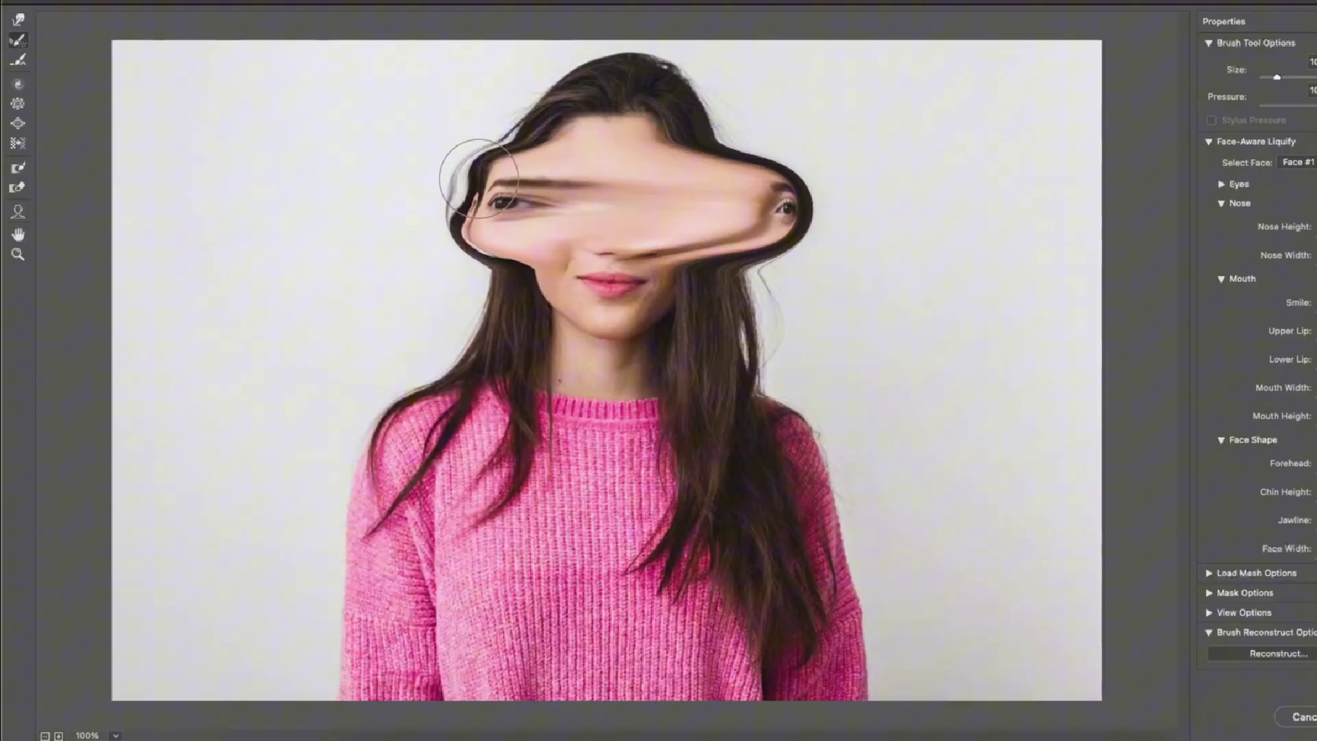
mouse_move(480, 206)
mouse_down()
mouse_move(532, 254)
mouse_move(508, 171)
mouse_up()
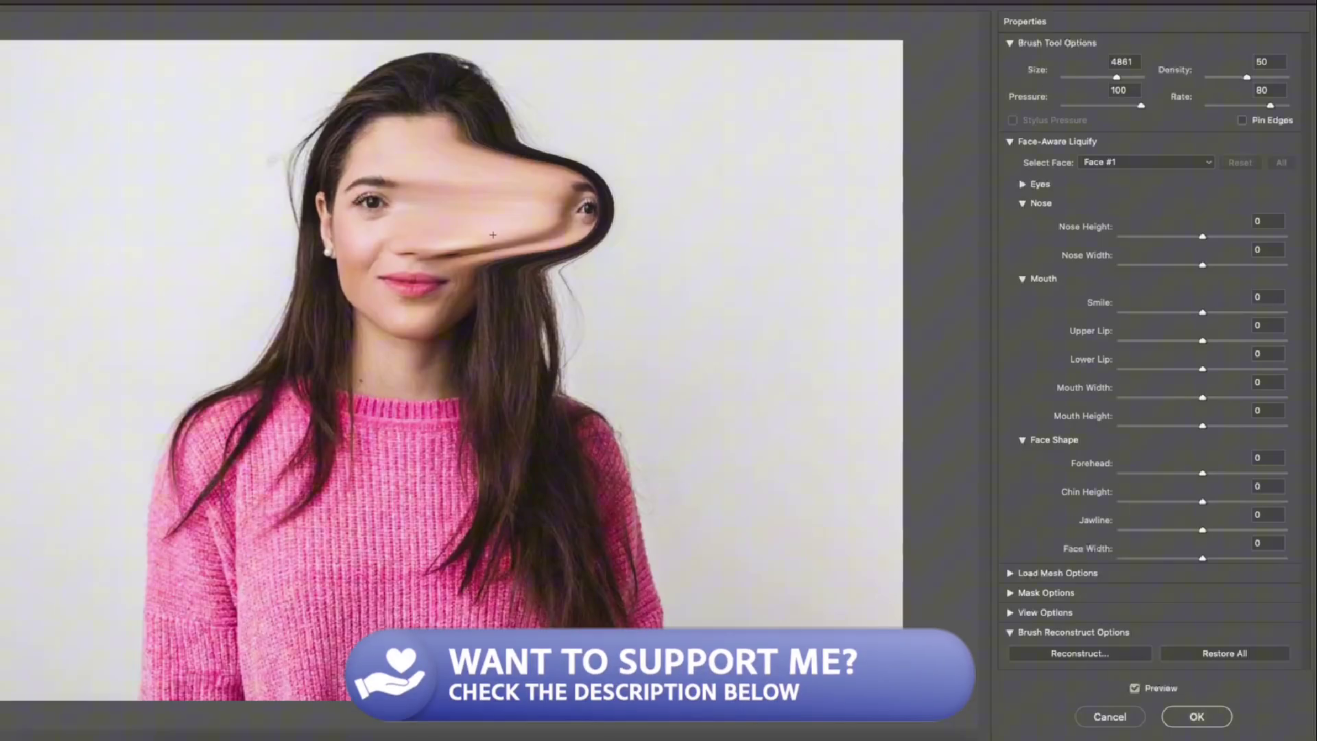
drag(481, 206, 457, 302)
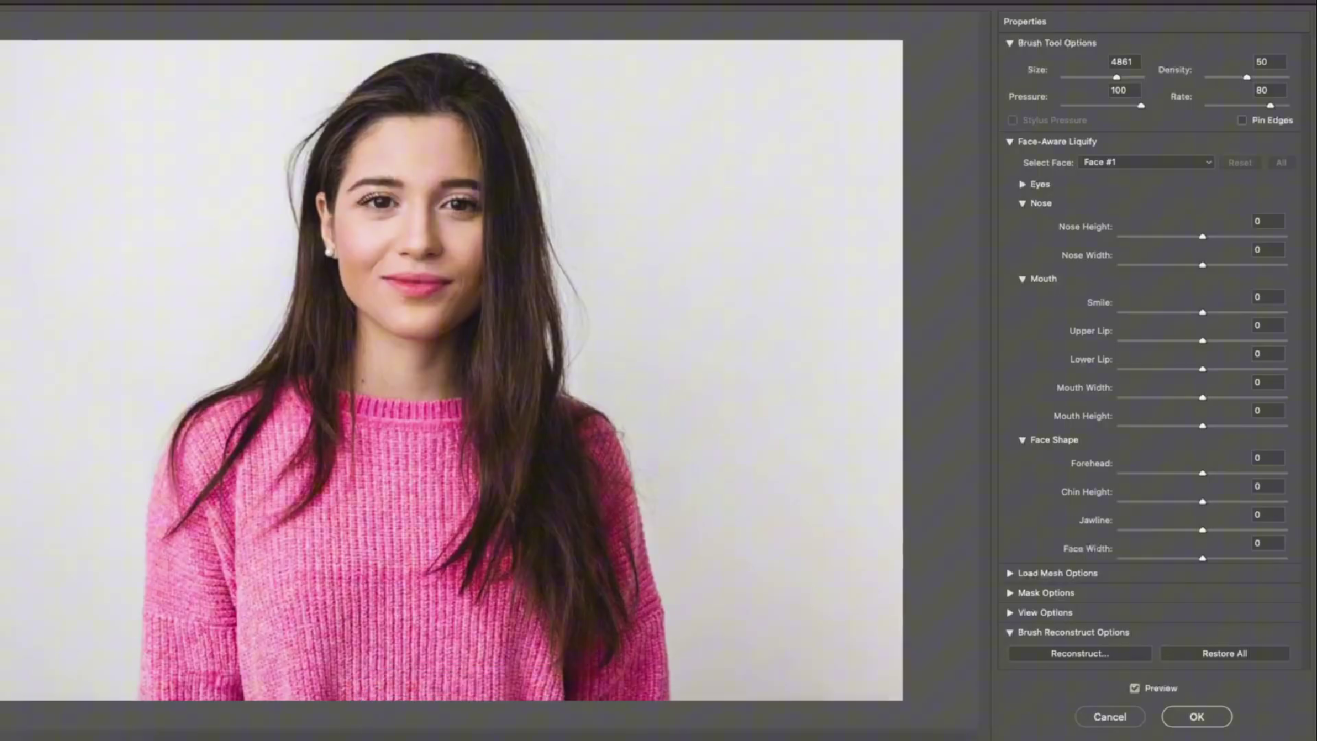
With brush size 100, test Twirl on the eye and Pucker on the nose, undoing both
key(bracketleft)
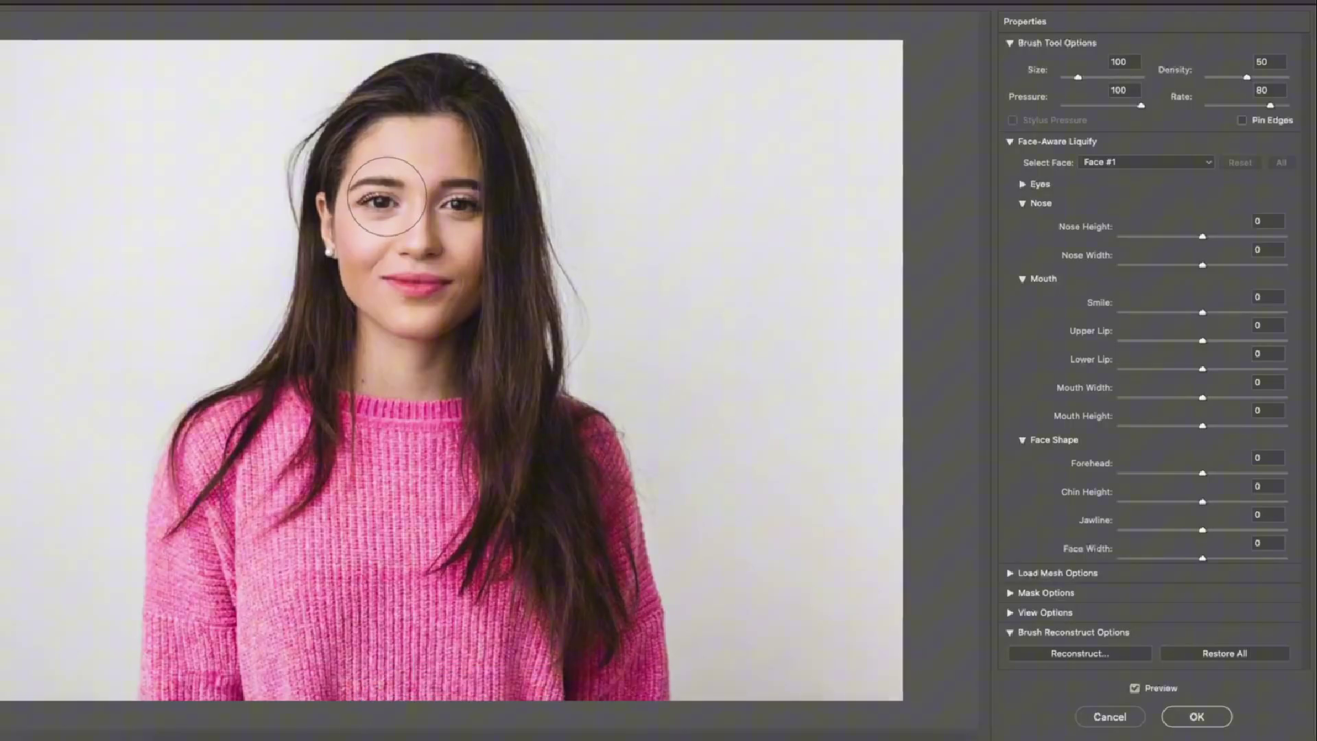
mouse_move(389, 197)
mouse_down()
mouse_move(377, 206)
mouse_move(466, 199)
mouse_up()
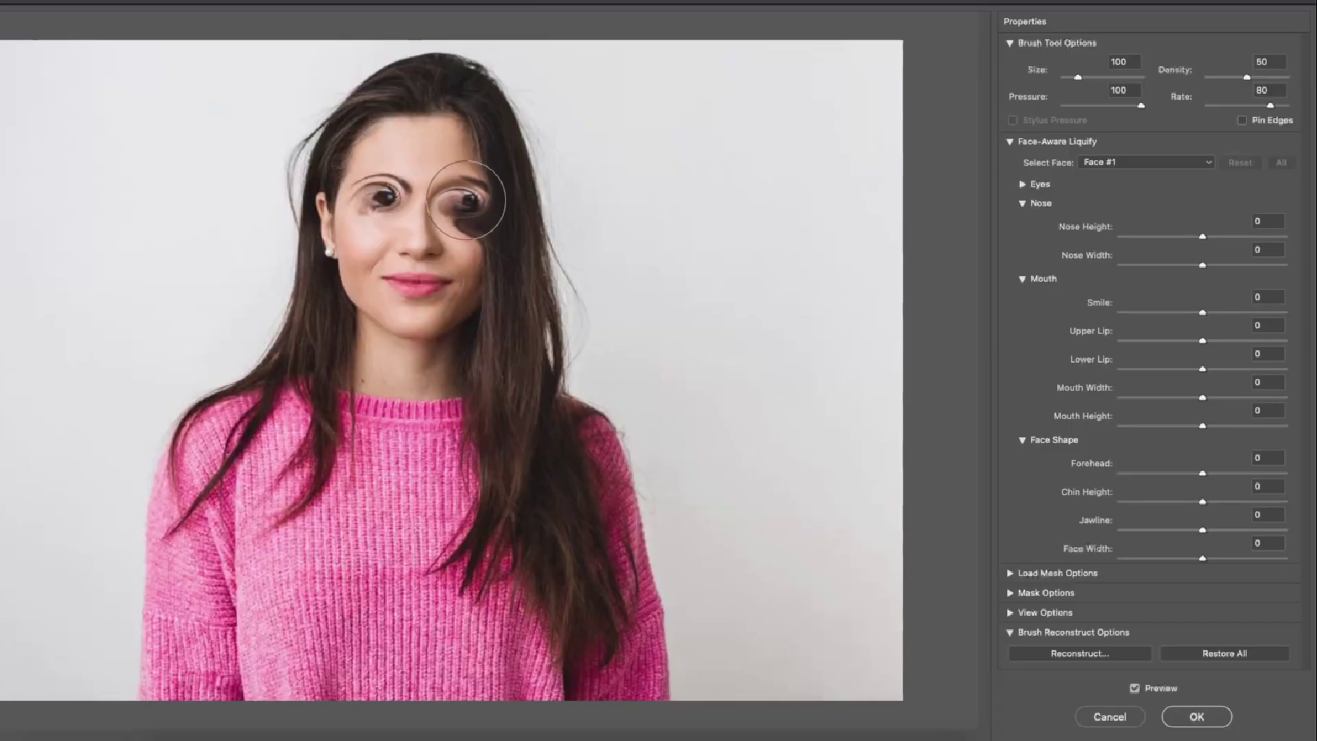
key(ctrl+alt+z)
key(ctrl+alt+z)
click(17, 108)
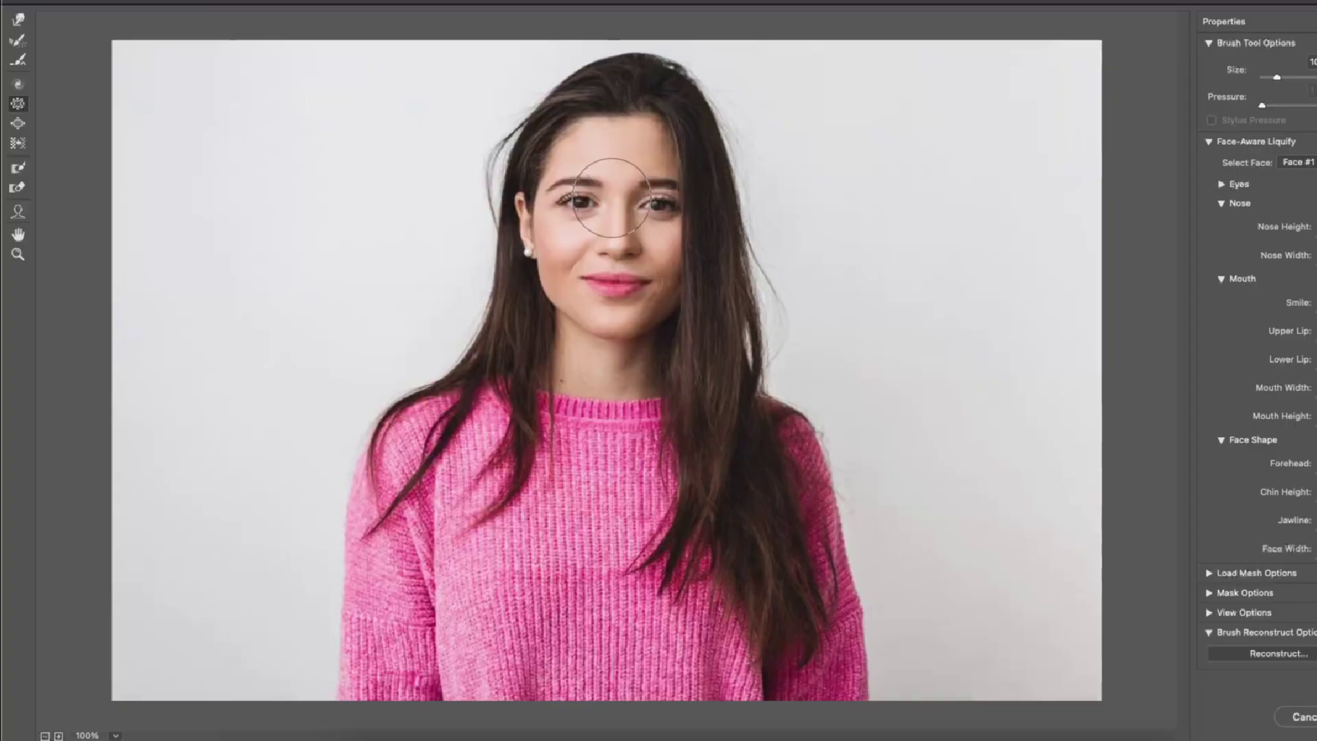
mouse_move(610, 198)
mouse_down()
mouse_move(647, 203)
mouse_move(608, 274)
mouse_up()
key(ctrl+alt+z)
key(ctrl+alt+z)
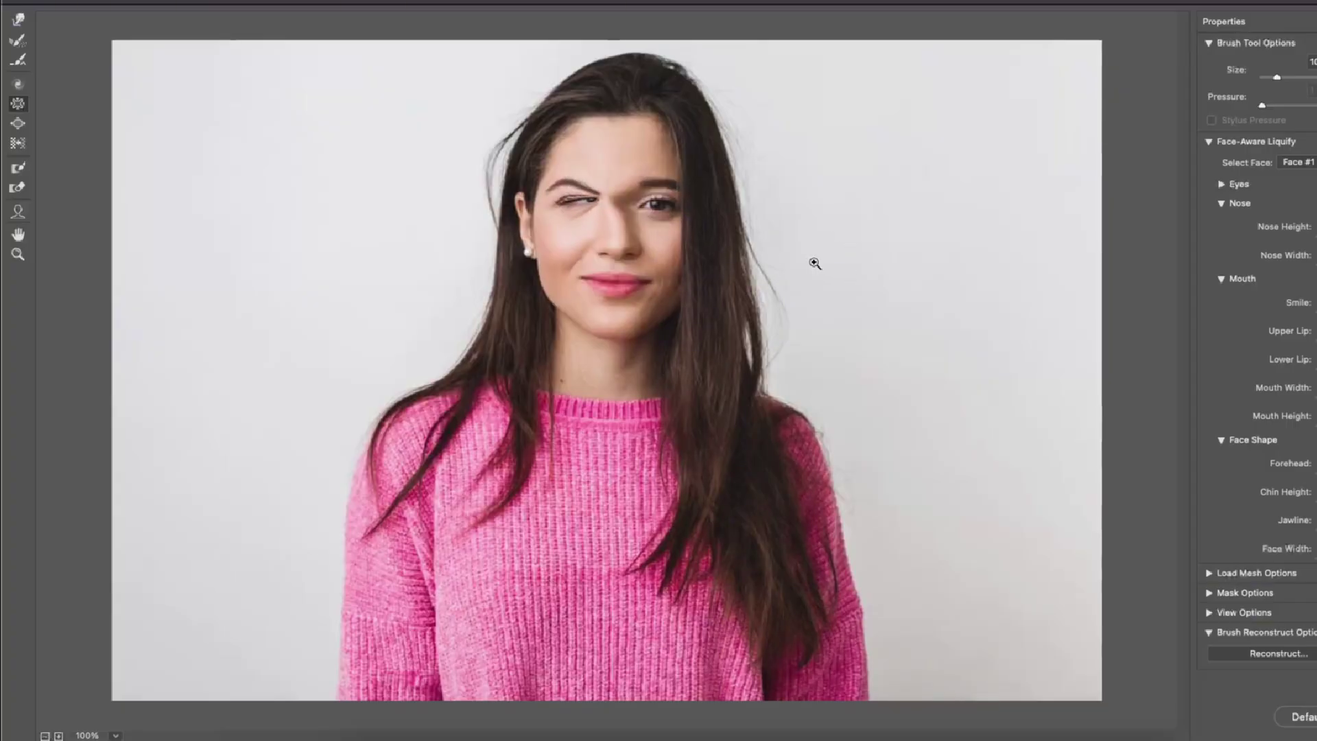
key(ctrl+alt+z)
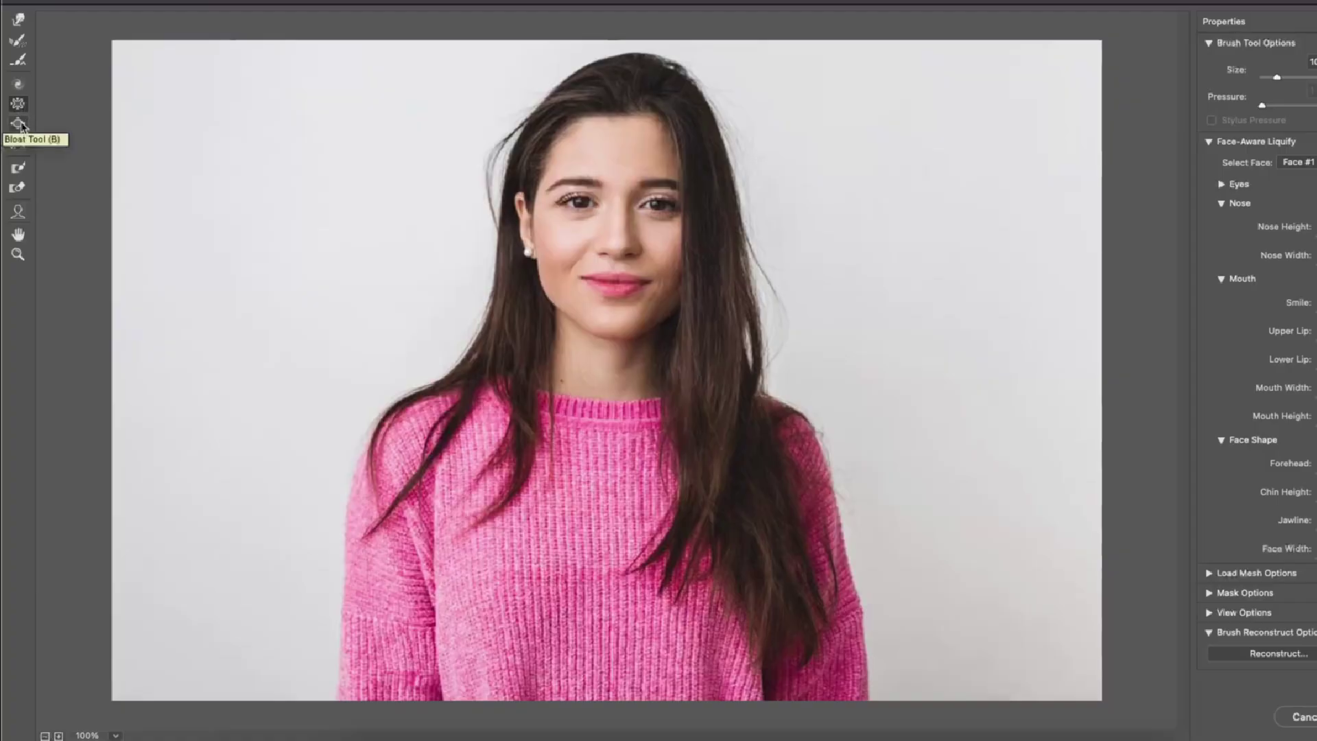
Test Bloat on the left eye and Push Left on the eyes and mouth, undoing each
click(18, 123)
drag(602, 206, 615, 280)
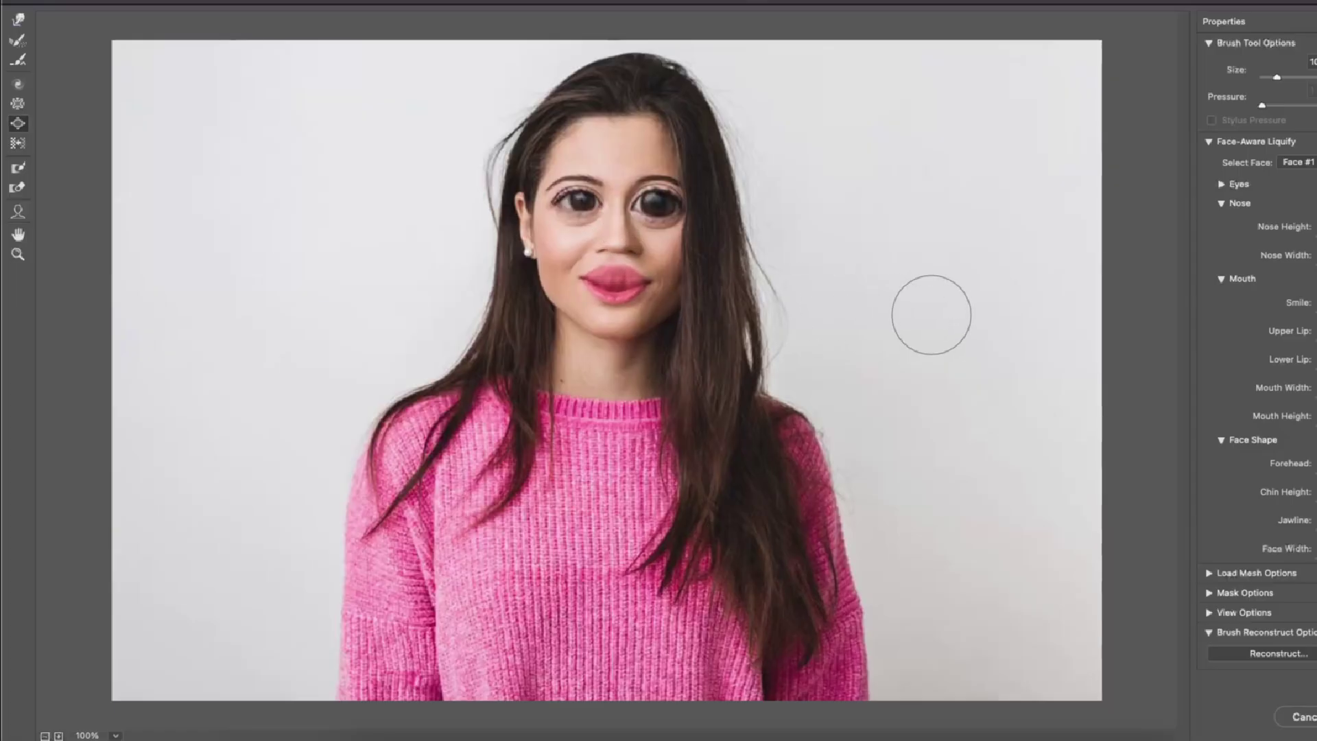
key(super+z)
key(super+z)
key(super+z)
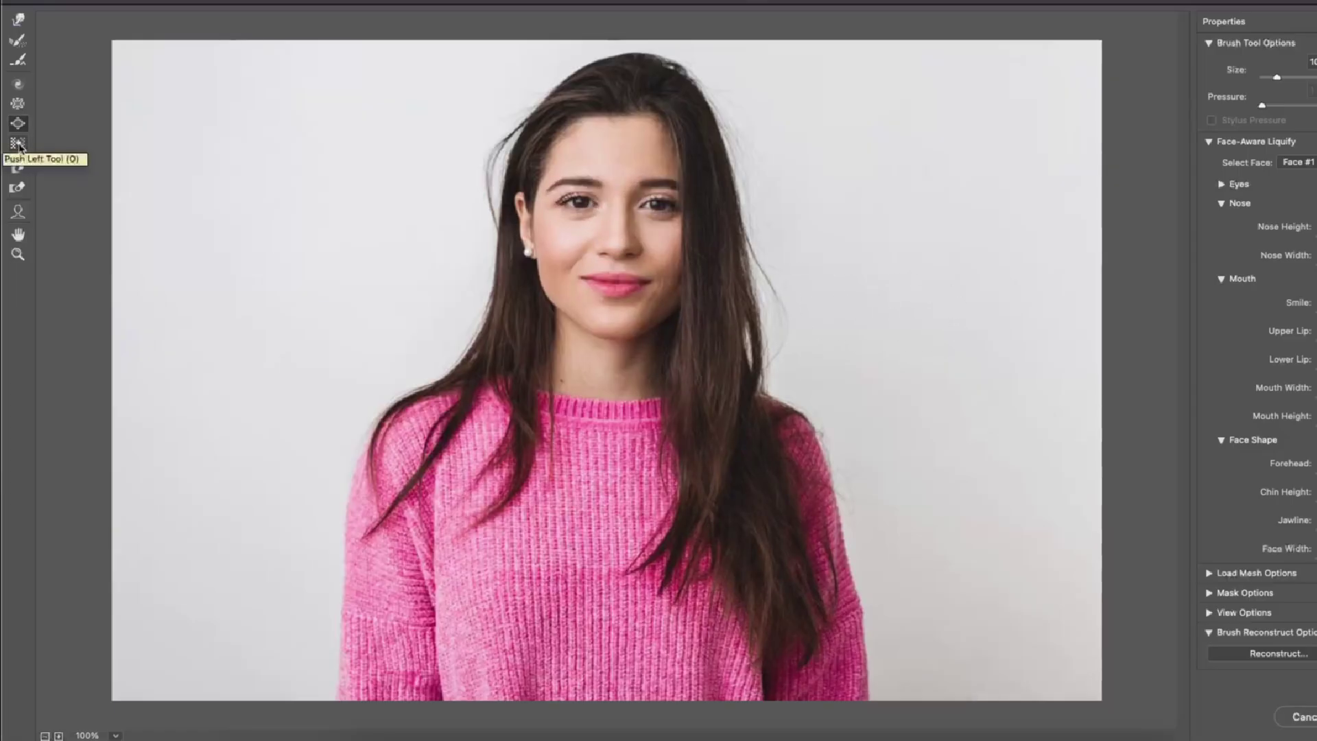
click(17, 144)
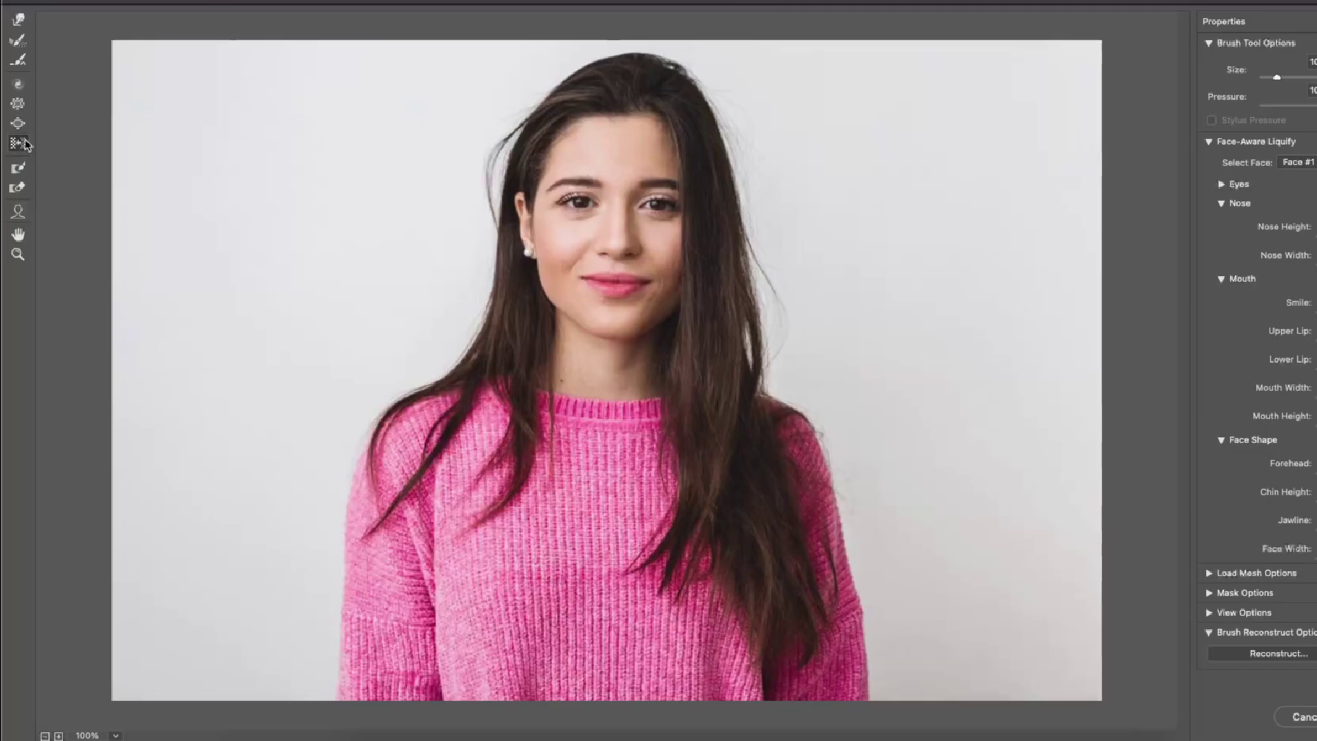
drag(682, 200, 573, 197)
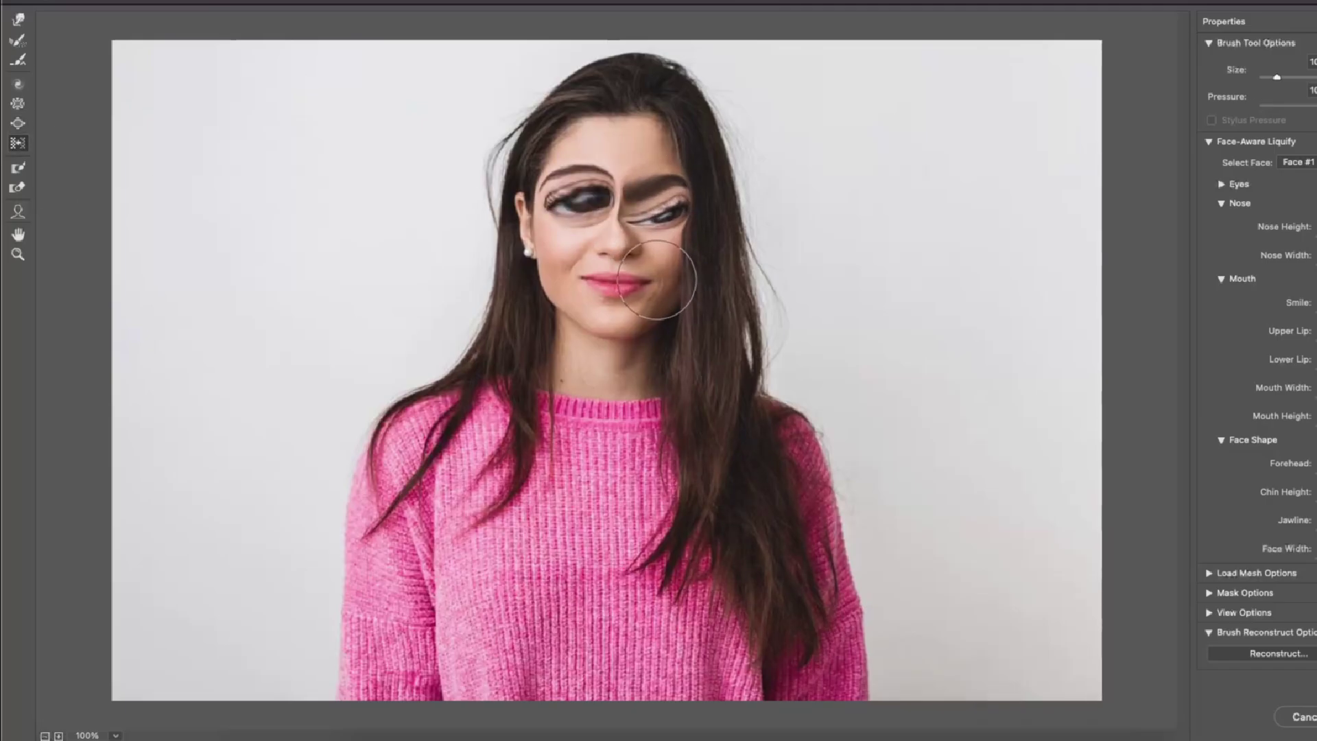
mouse_move(657, 279)
mouse_down()
mouse_move(580, 274)
mouse_move(620, 279)
mouse_move(594, 277)
mouse_move(659, 238)
mouse_move(617, 221)
mouse_up()
key(ctrl+z)
key(ctrl+z)
key(ctrl+z)
key(ctrl+z)
key(ctrl+z)
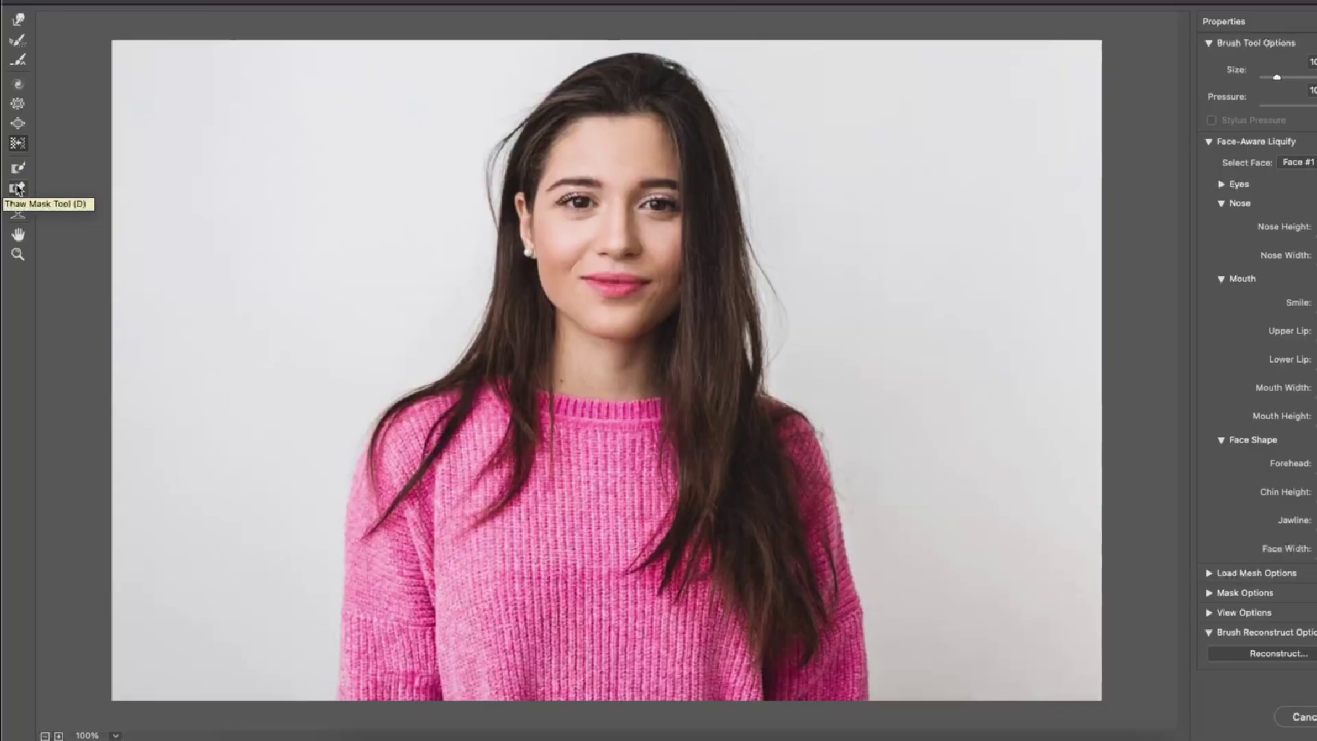
Freeze-mask both eyes, warp the lower face and hair around them, then thaw the mask
click(17, 167)
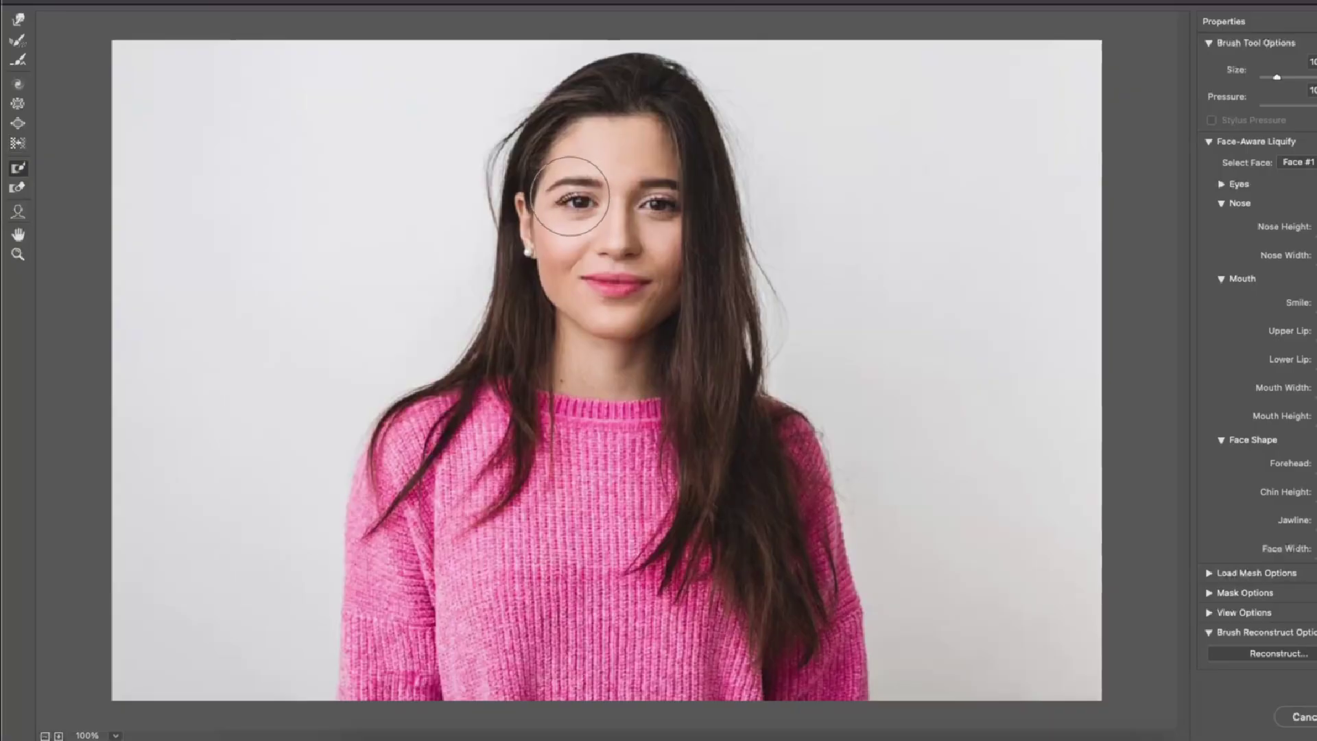
drag(573, 200, 669, 200)
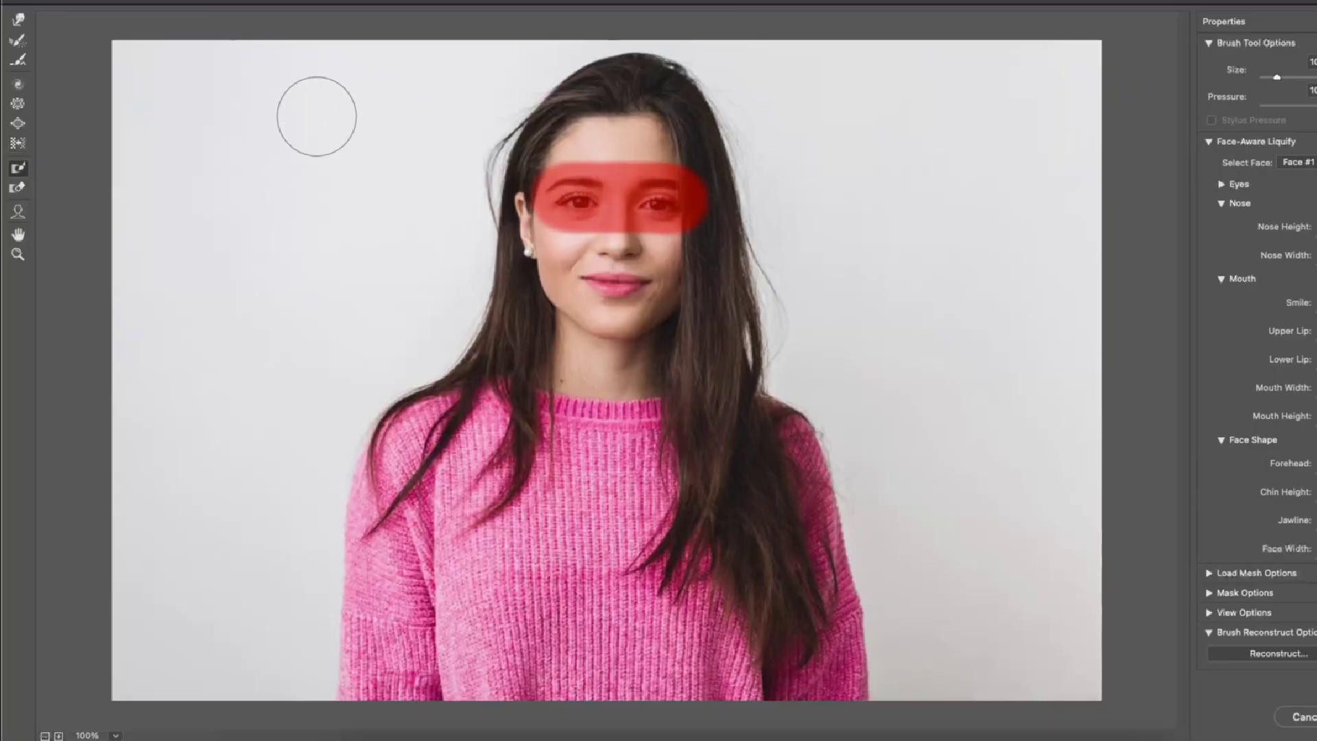
click(18, 19)
mouse_move(604, 309)
mouse_down()
mouse_move(621, 271)
mouse_move(544, 220)
mouse_move(531, 69)
mouse_up()
mouse_move(686, 206)
mouse_down()
mouse_move(720, 133)
mouse_move(705, 158)
mouse_move(658, 103)
mouse_move(559, 75)
mouse_move(579, 72)
mouse_move(577, 204)
mouse_move(553, 253)
mouse_move(518, 165)
mouse_move(527, 147)
mouse_move(479, 147)
mouse_up()
click(18, 187)
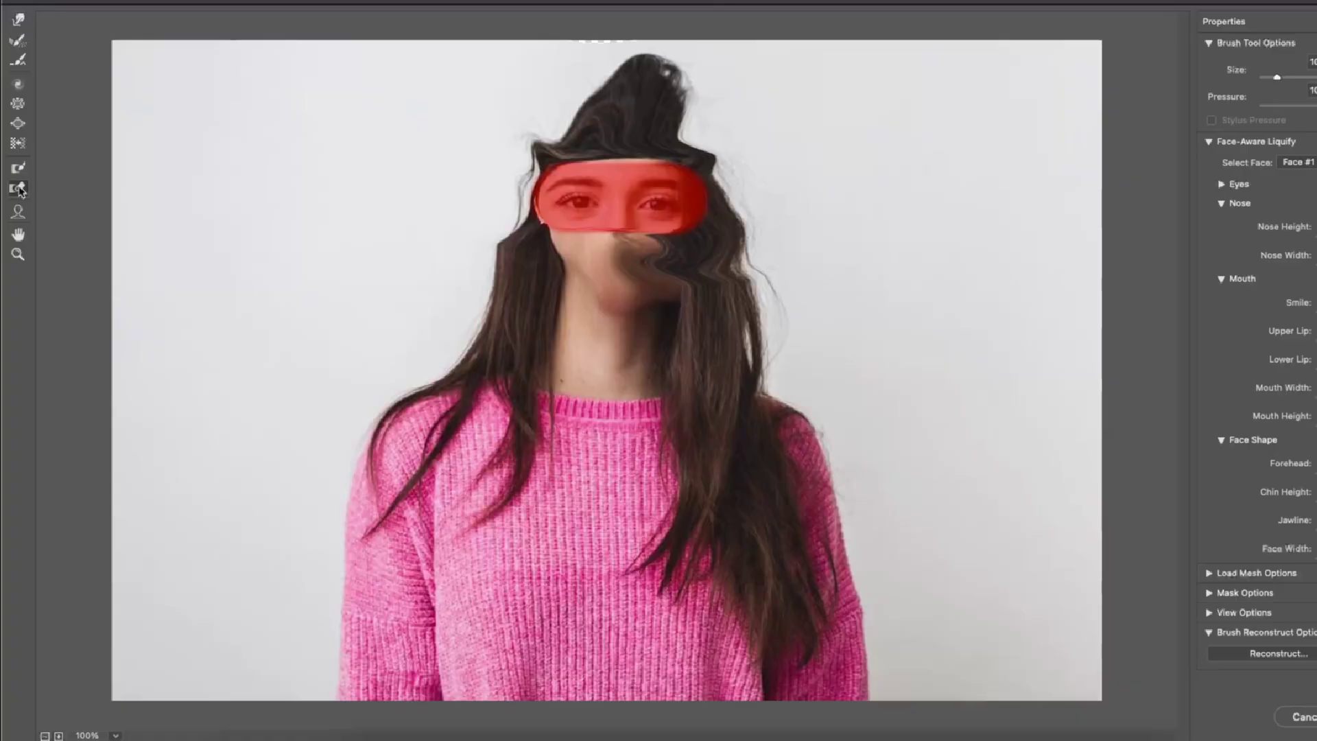
mouse_move(576, 192)
mouse_down()
mouse_move(654, 185)
mouse_move(618, 205)
mouse_move(642, 212)
mouse_up()
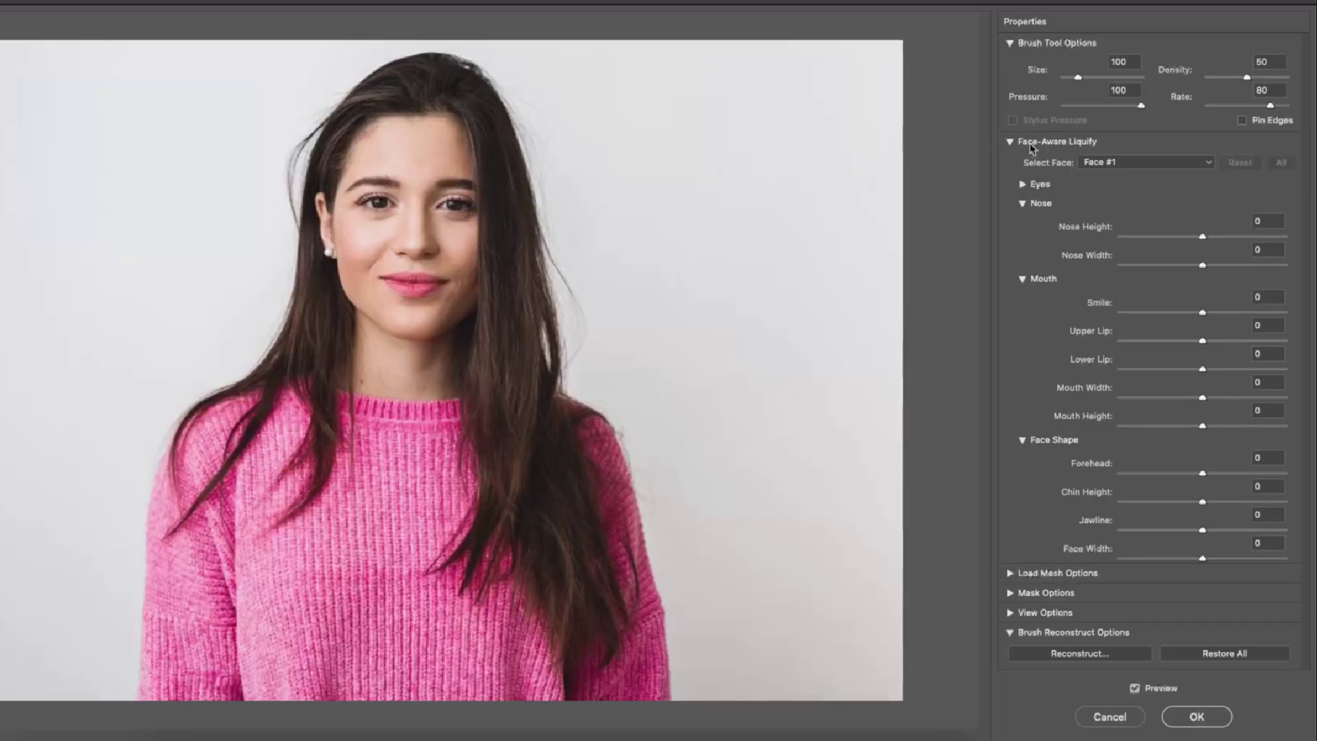
Expand the Eyes settings and push eye size, width, tilt to extremes and distance to 100
key(w)
click(1027, 186)
scroll(1036, 206, down, 5)
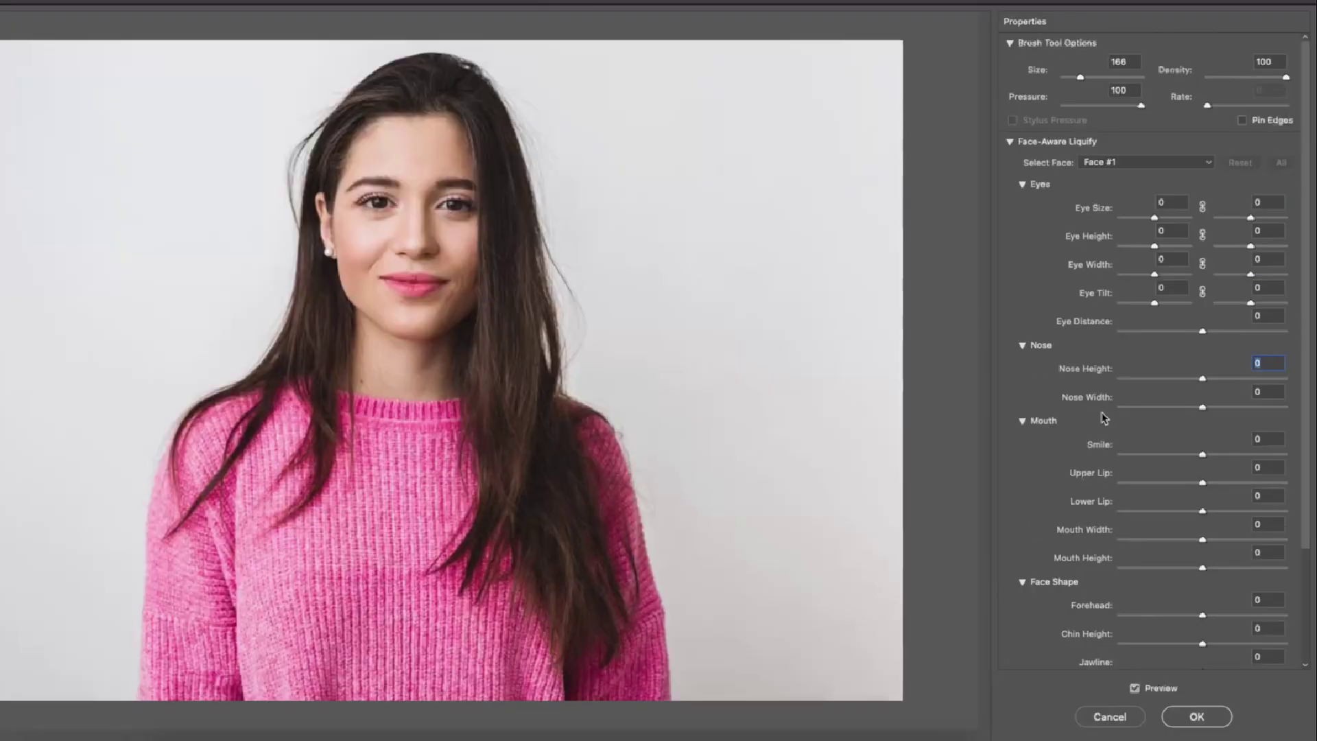
click(1245, 275)
drag(1245, 275, 1216, 274)
drag(1250, 303, 1285, 302)
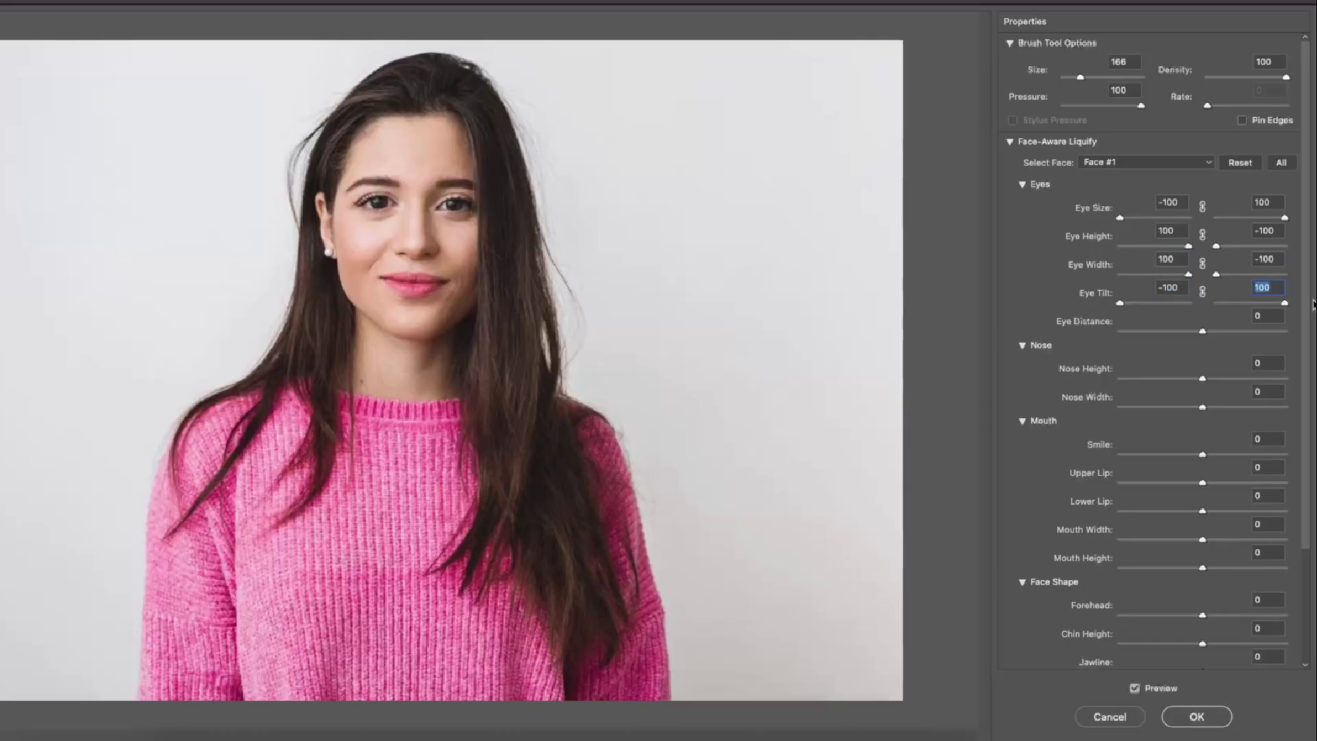
Set nose height -68, nose width 89, Smile 100, lip values ±100, and Jawline and Face Width -100
drag(1202, 331, 1285, 331)
scroll(1235, 329, down, 5)
drag(1202, 237, 1145, 237)
drag(1201, 265, 1276, 265)
drag(1202, 313, 1135, 313)
text(100	)
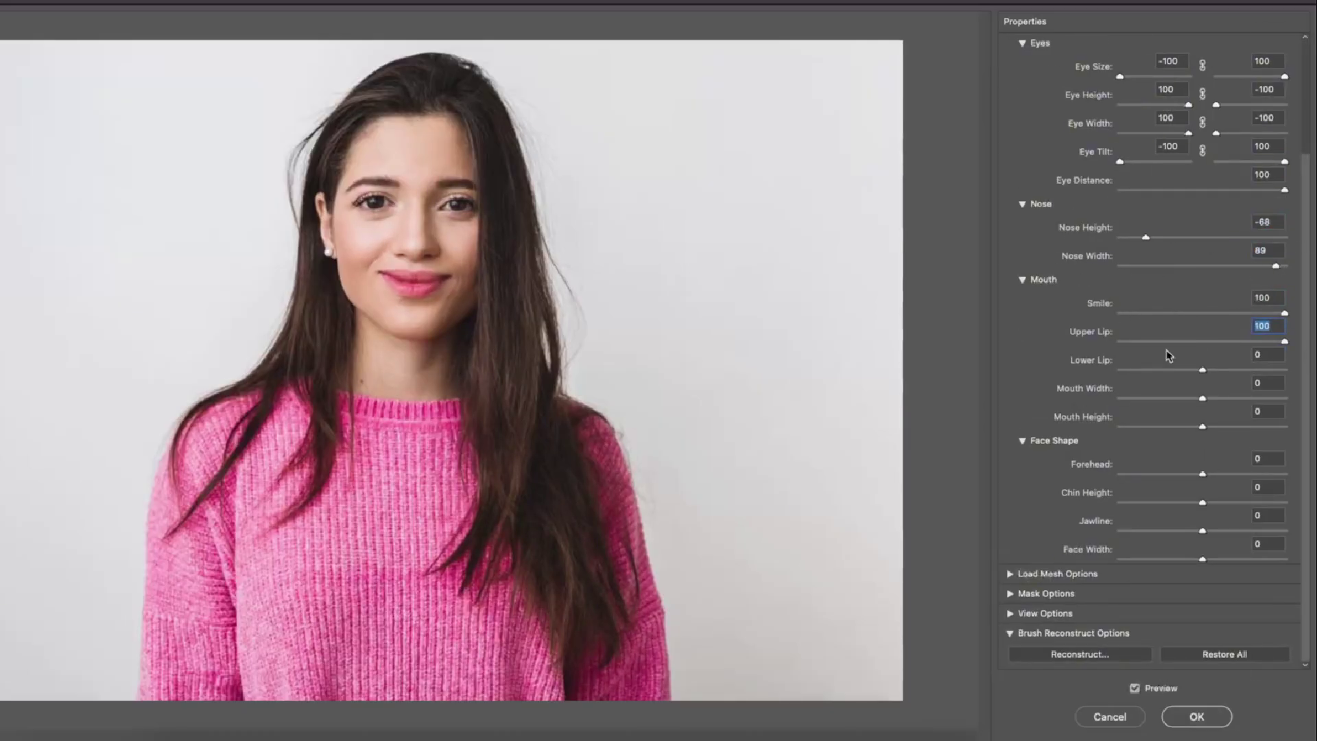
text(100	-100	100	100	100)
key(Tab)
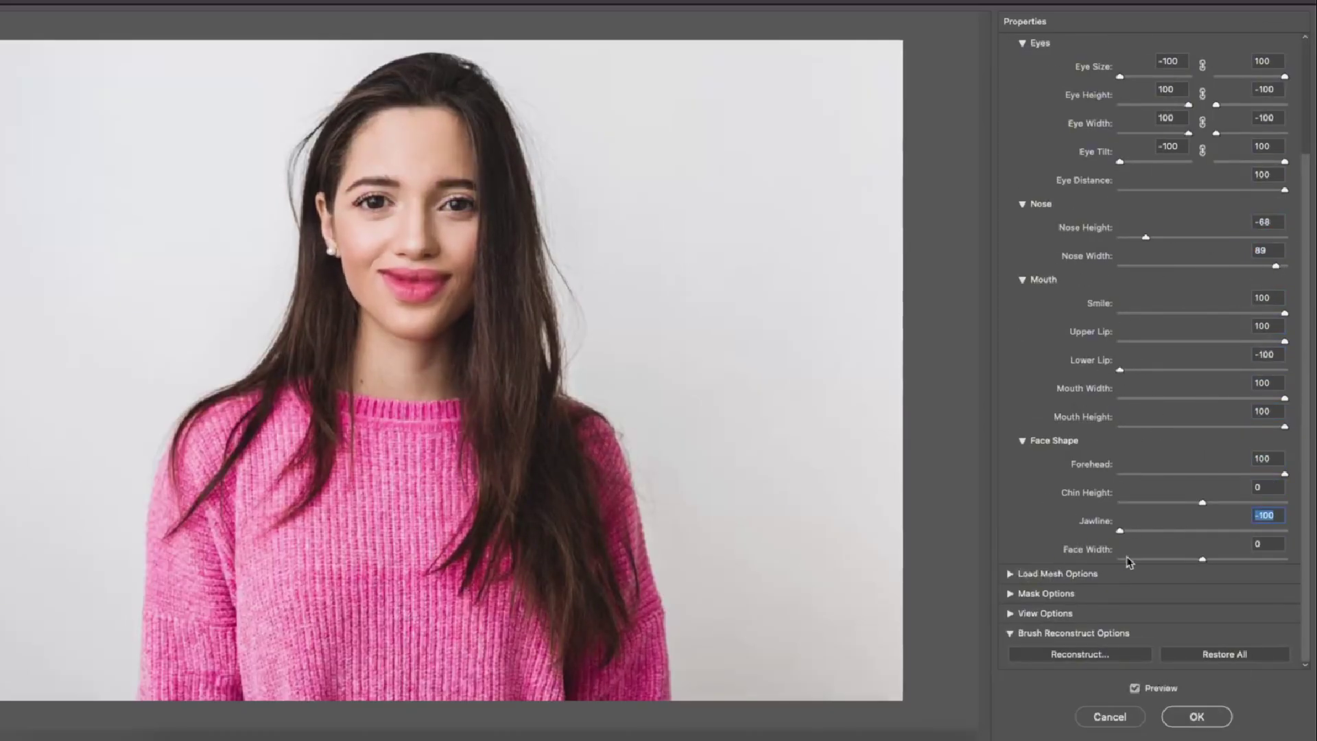
text(-100	-100)
click(1056, 572)
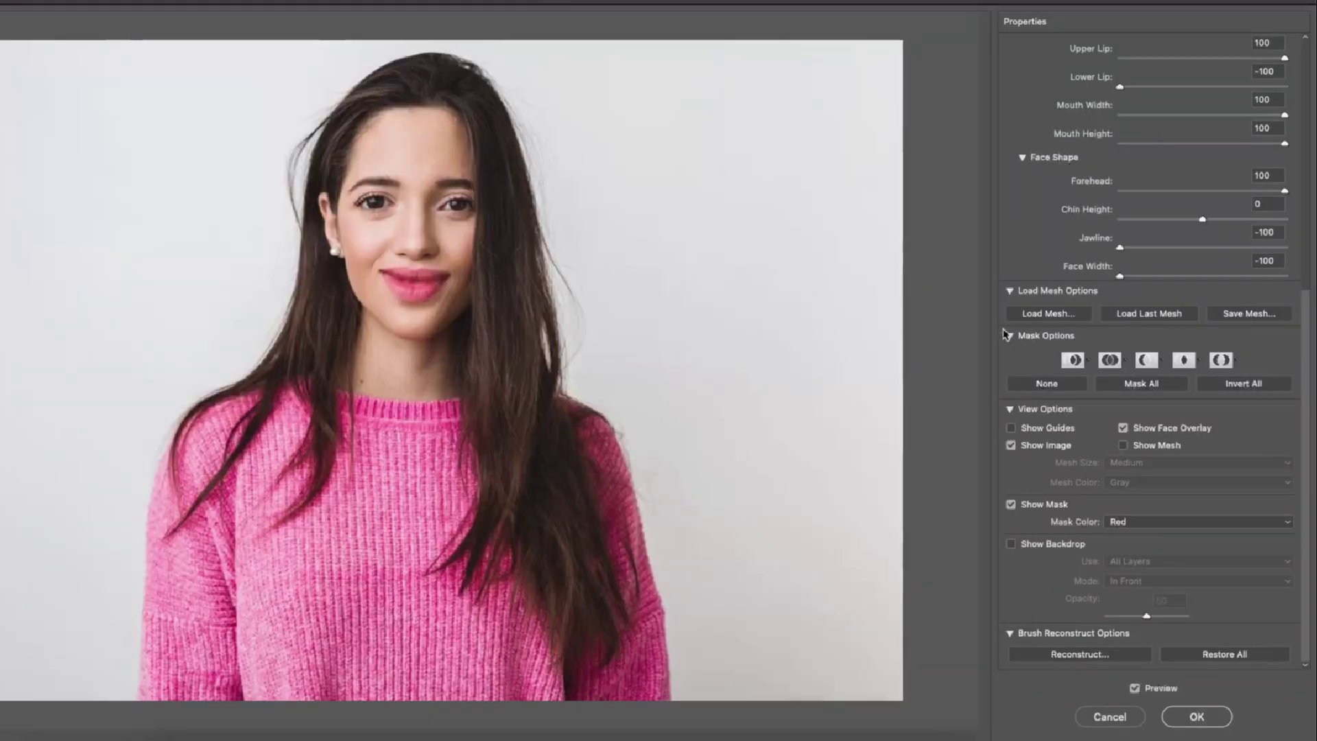
Paint a freeze mask over the face, invert it, then clear it with None
mouse_move(357, 247)
mouse_down()
mouse_move(419, 231)
mouse_move(384, 179)
mouse_move(357, 235)
mouse_move(458, 244)
mouse_move(377, 235)
mouse_up()
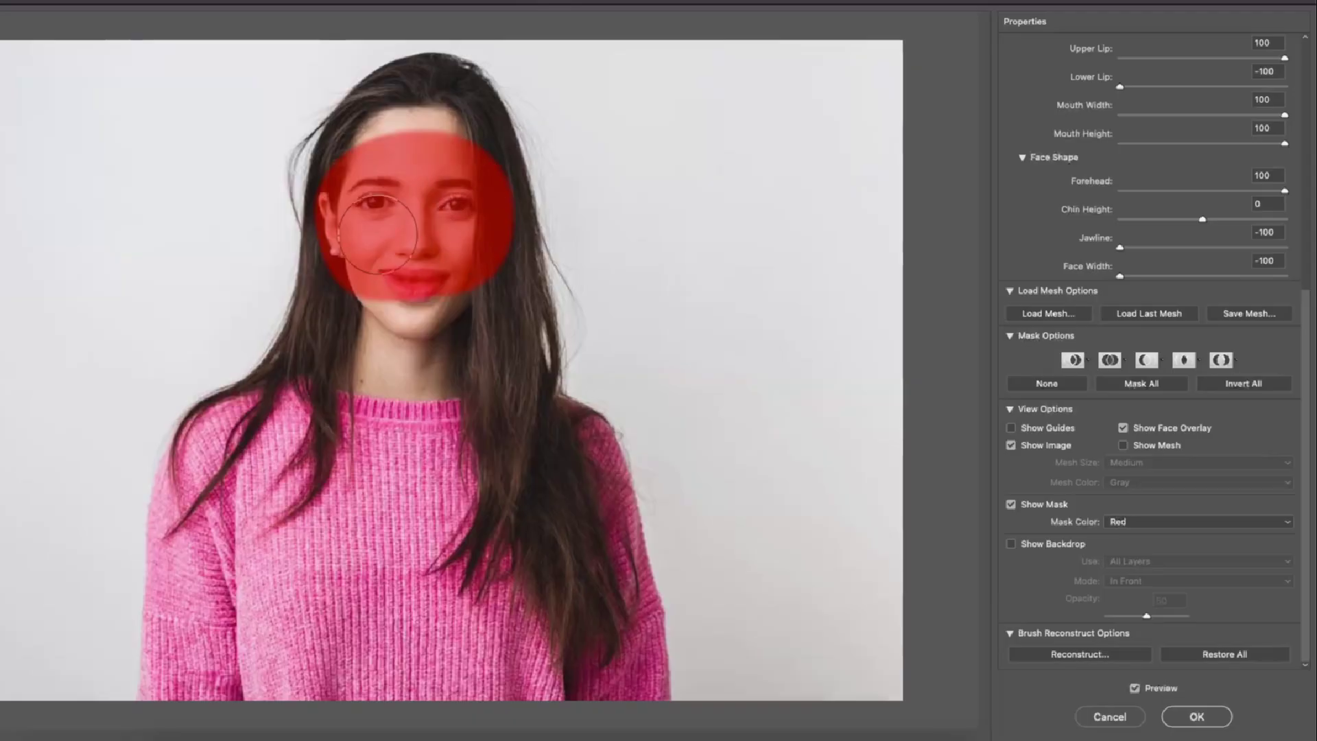
click(1244, 383)
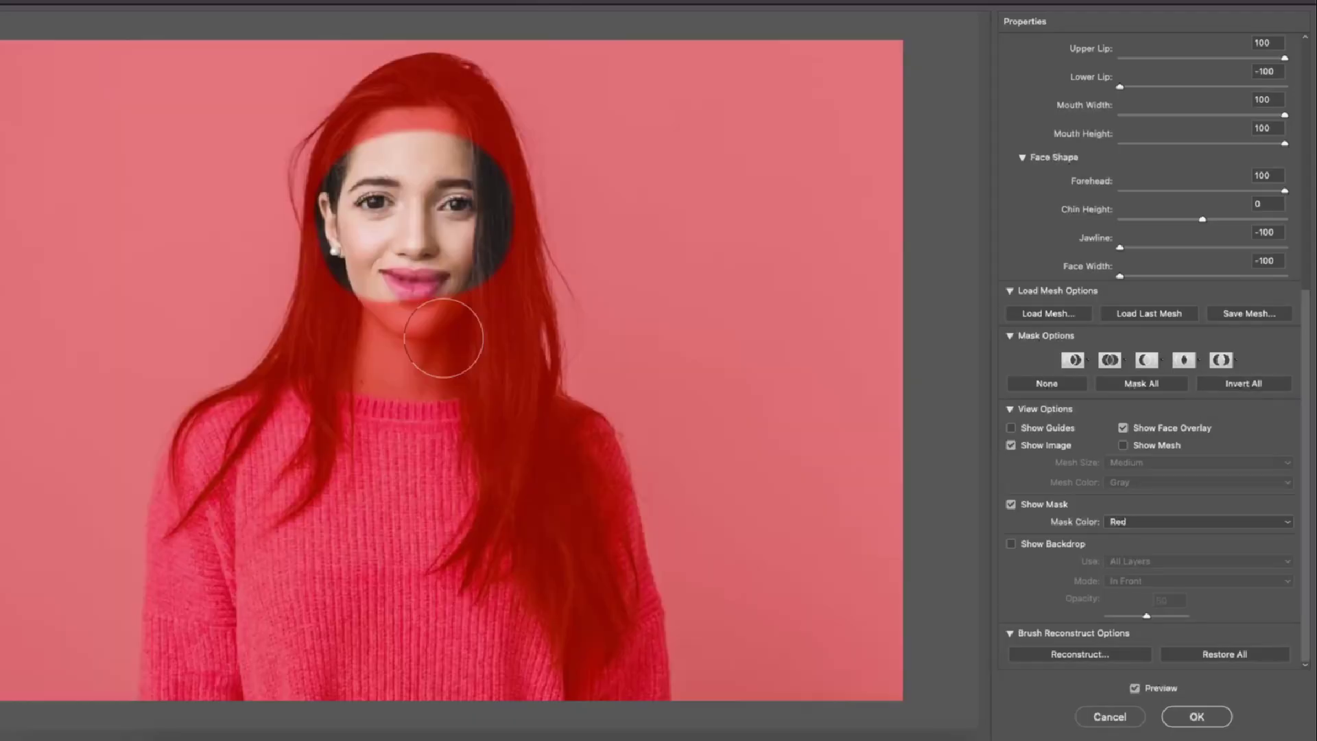
click(1046, 383)
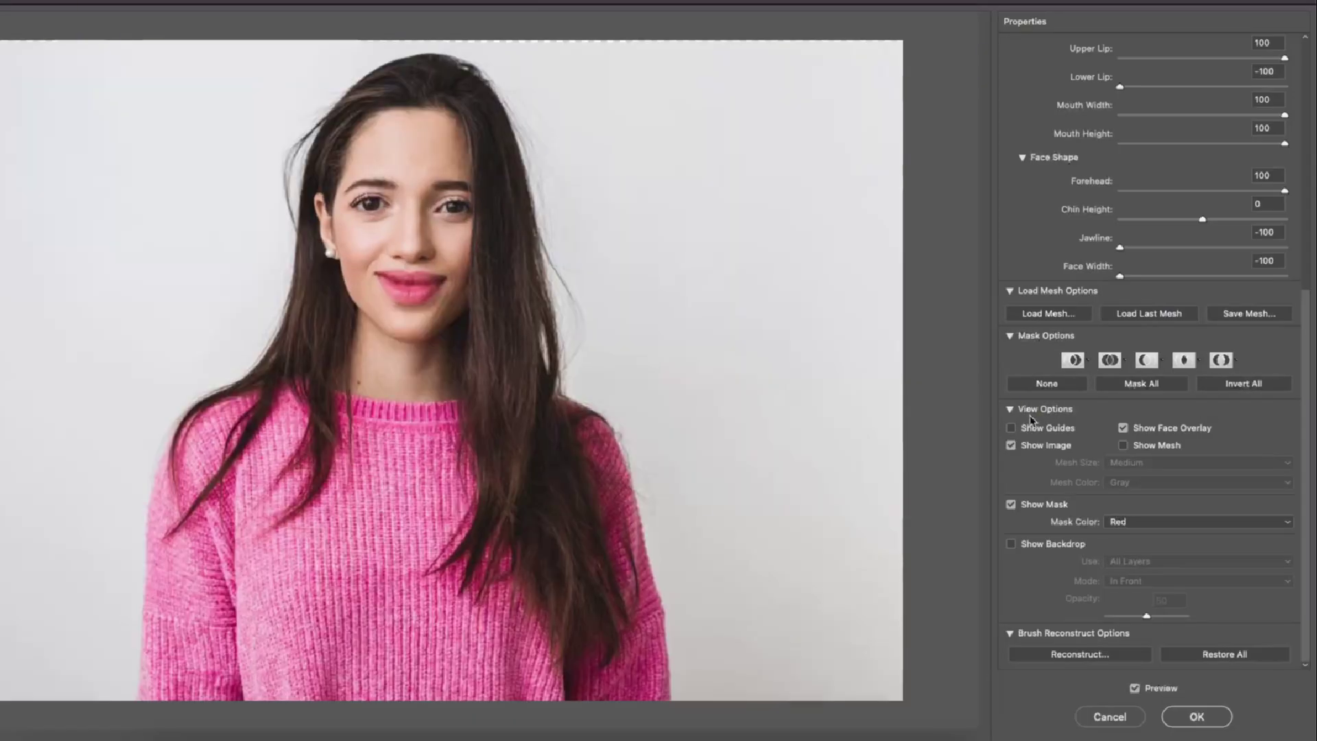
Turn on Show Mesh to display a gray Medium mesh grid over the portrait
click(1123, 445)
click(1123, 445)
click(1123, 445)
click(1123, 445)
click(1123, 445)
click(1011, 446)
click(1011, 446)
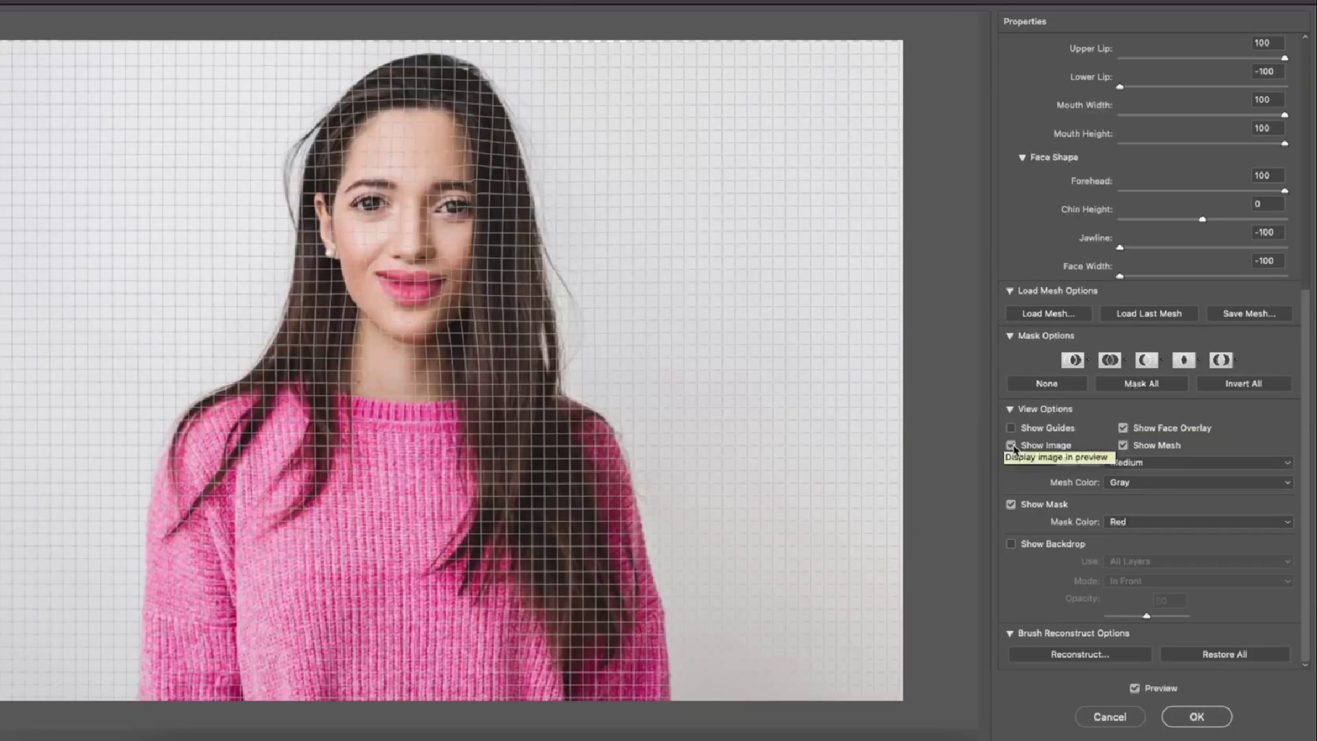